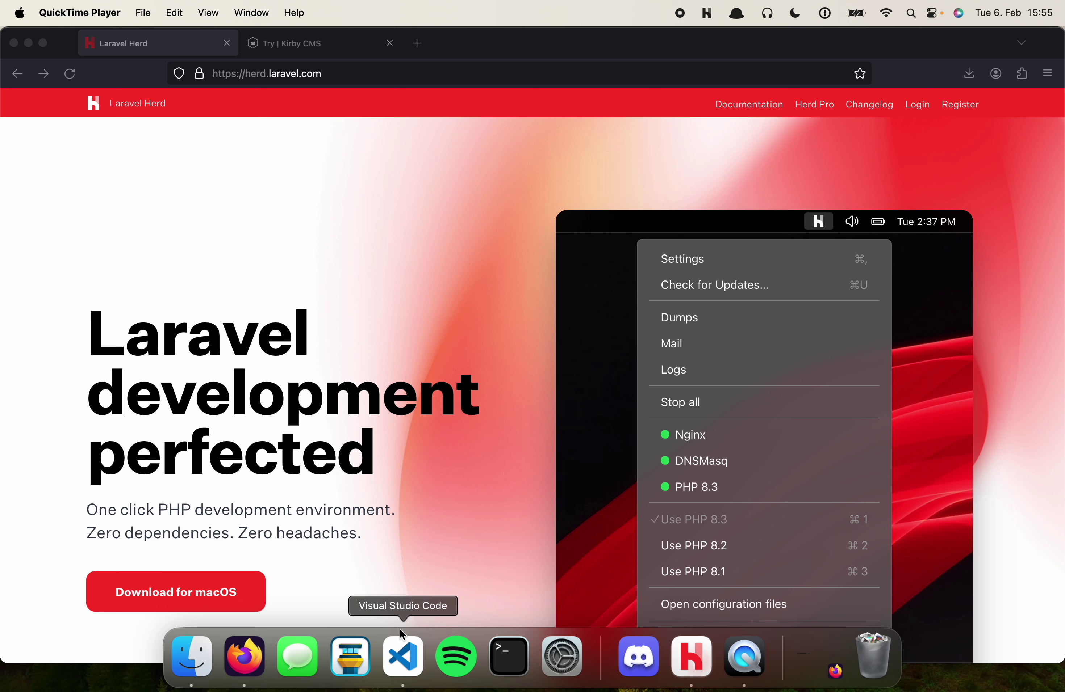
Open Laravel Herd's General settings from the menu-bar icon to view the Herd paths
{"action": "left_click", "coordinate": [708, 15]}
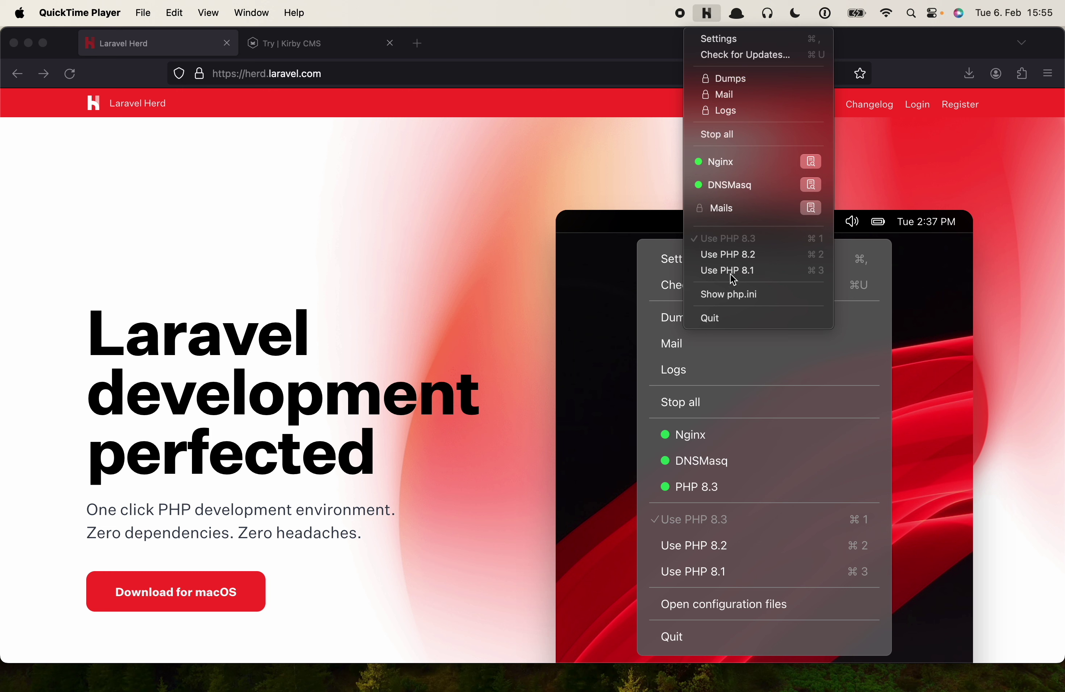
{"action": "left_click", "coordinate": [733, 41]}
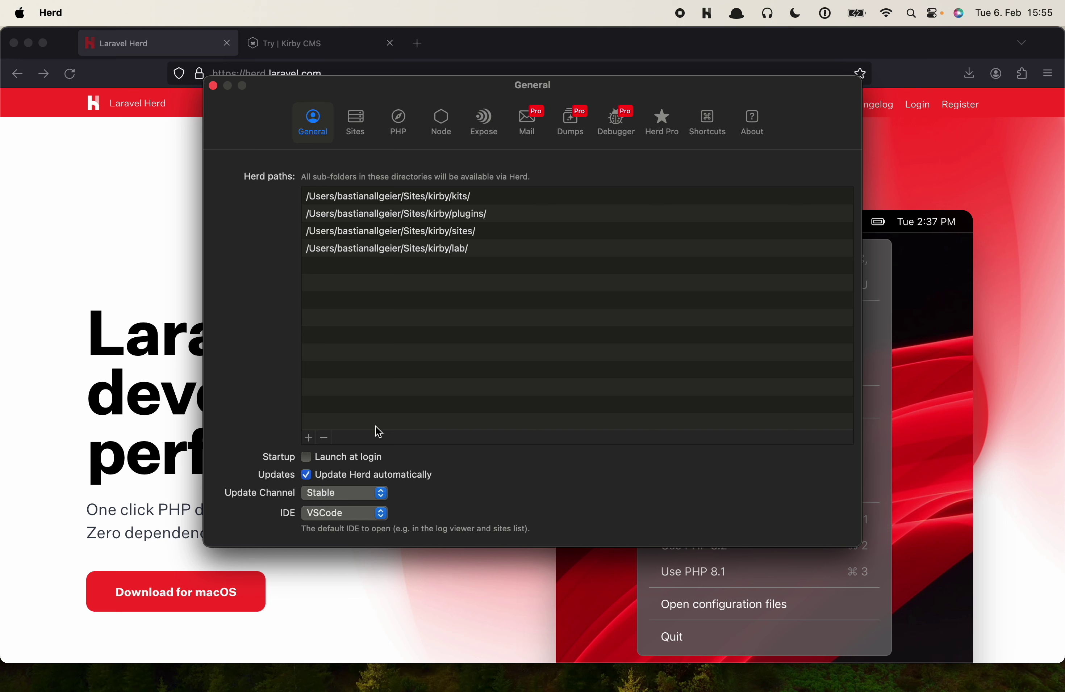
Add the kirby/demo folder as a new Herd path
{"action": "left_click", "coordinate": [309, 439]}
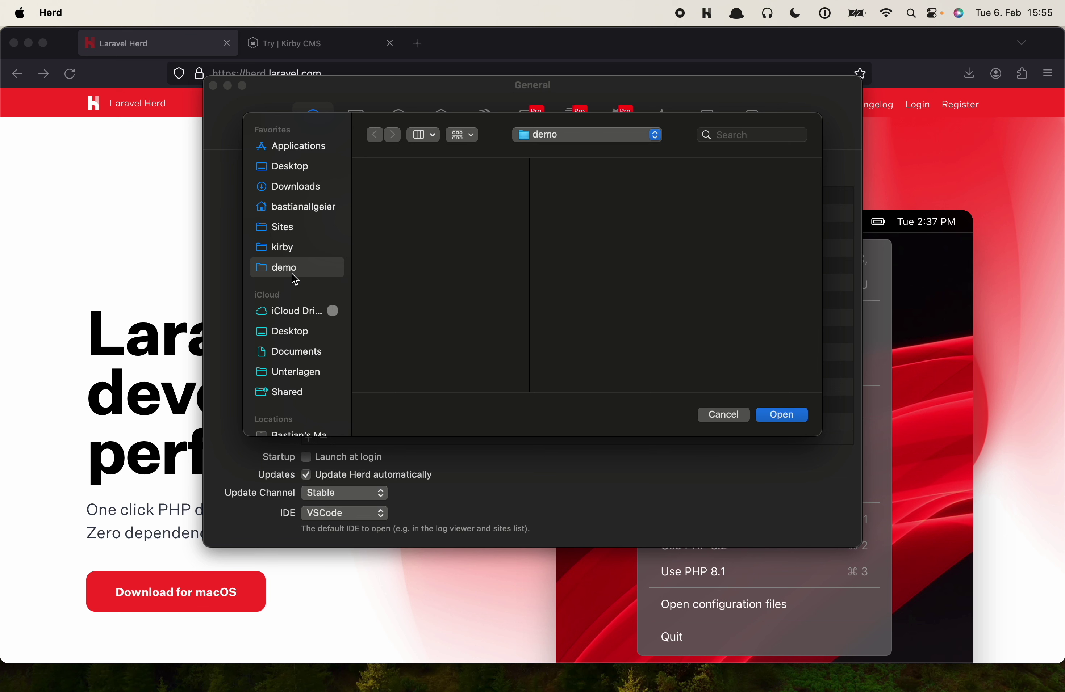
{"action": "left_click", "coordinate": [782, 414]}
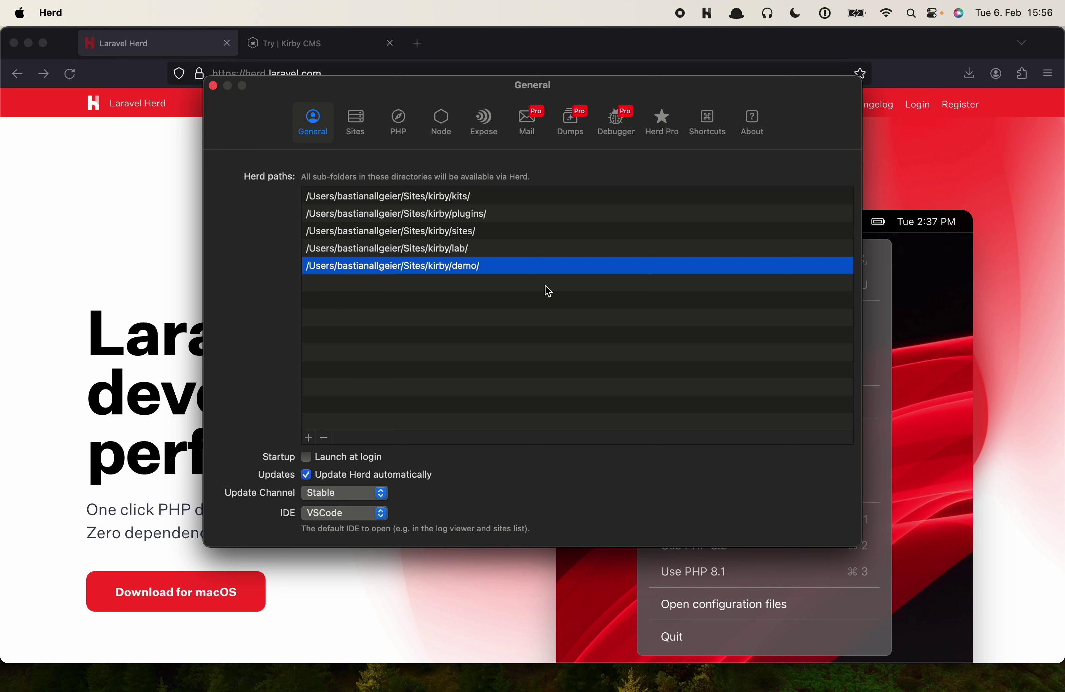
{"action": "left_click", "coordinate": [341, 50]}
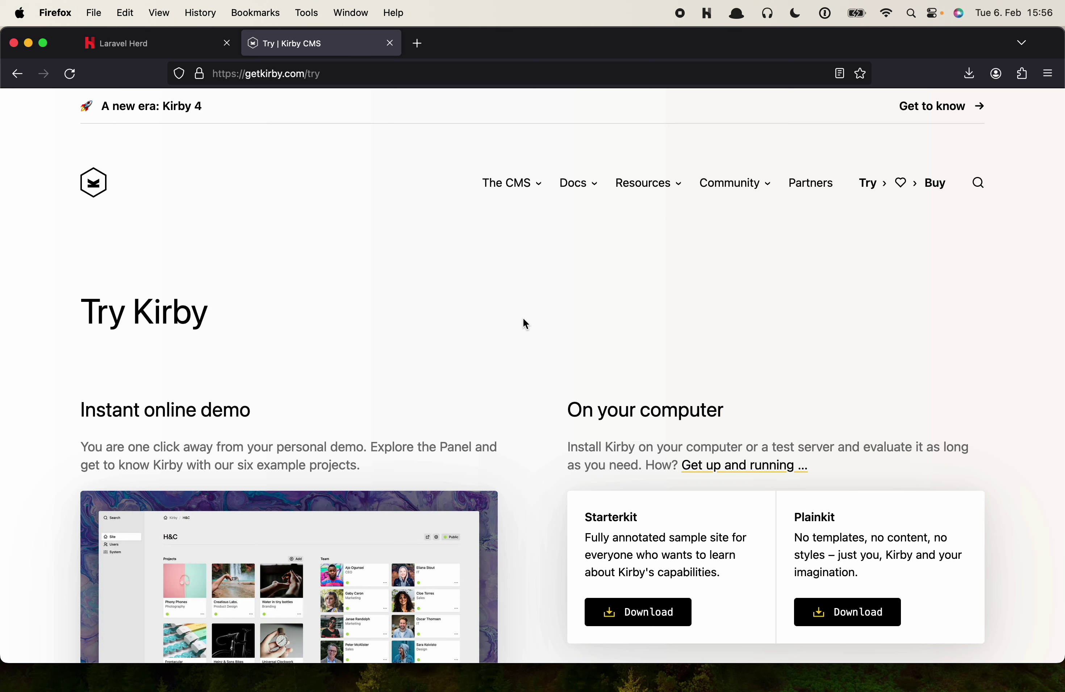
Download the Kirby Starterkit from the Try Kirby page, then bring Finder forward
{"action": "scroll", "coordinate": [563, 364], "scroll_direction": "down", "scroll_amount": 5}
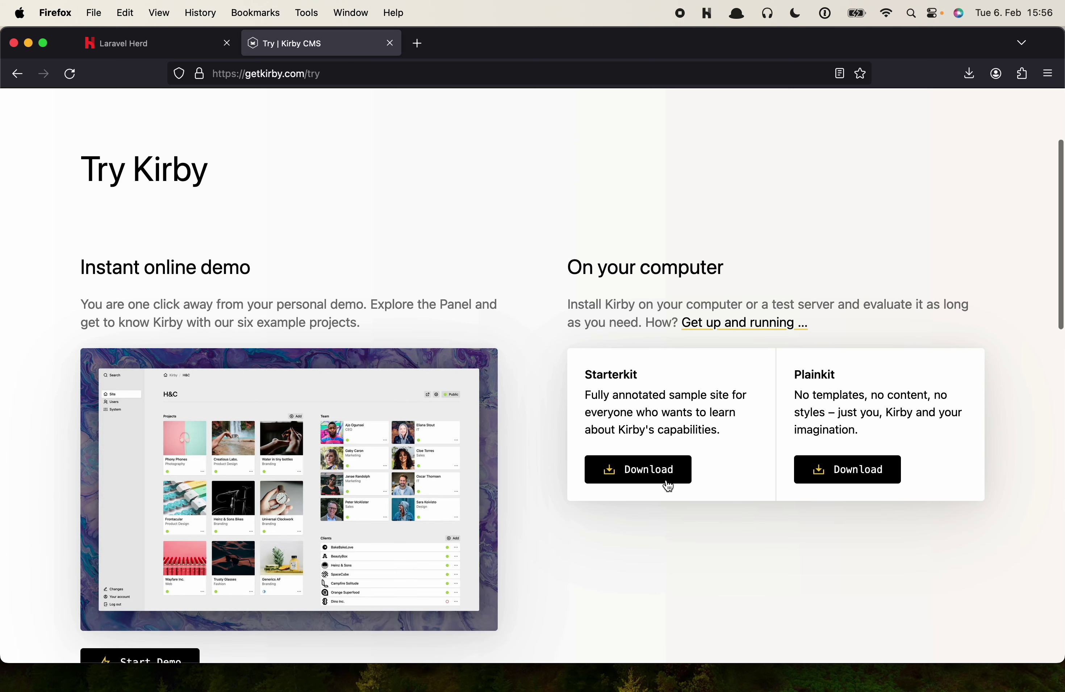
{"action": "left_click", "coordinate": [634, 470]}
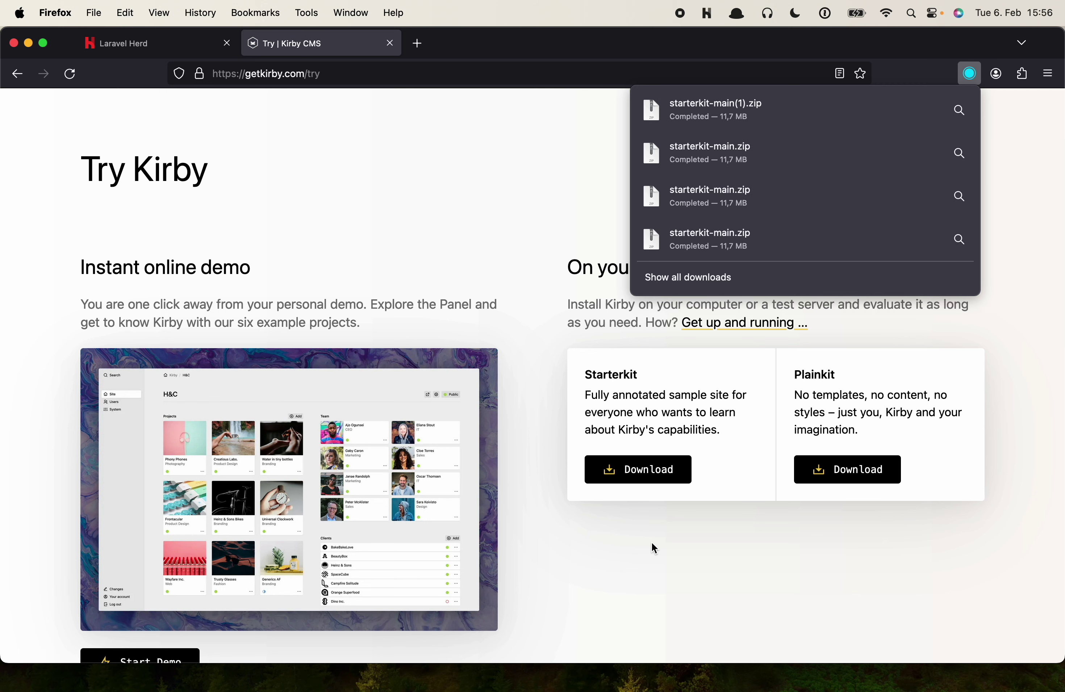
{"action": "key", "text": "super+Tab"}
{"action": "key", "text": "super+Tab"}
{"action": "key", "text": "super+Tab"}
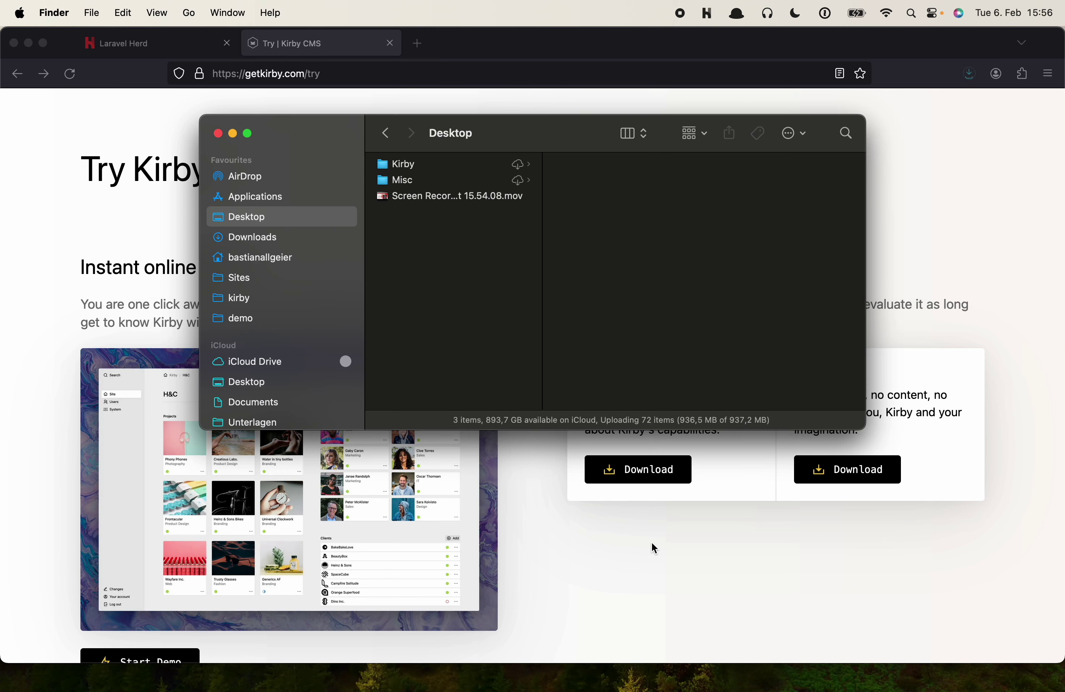
Unpack starterkit-main.zip from Downloads and move the folder into demo
{"action": "left_click", "coordinate": [273, 240]}
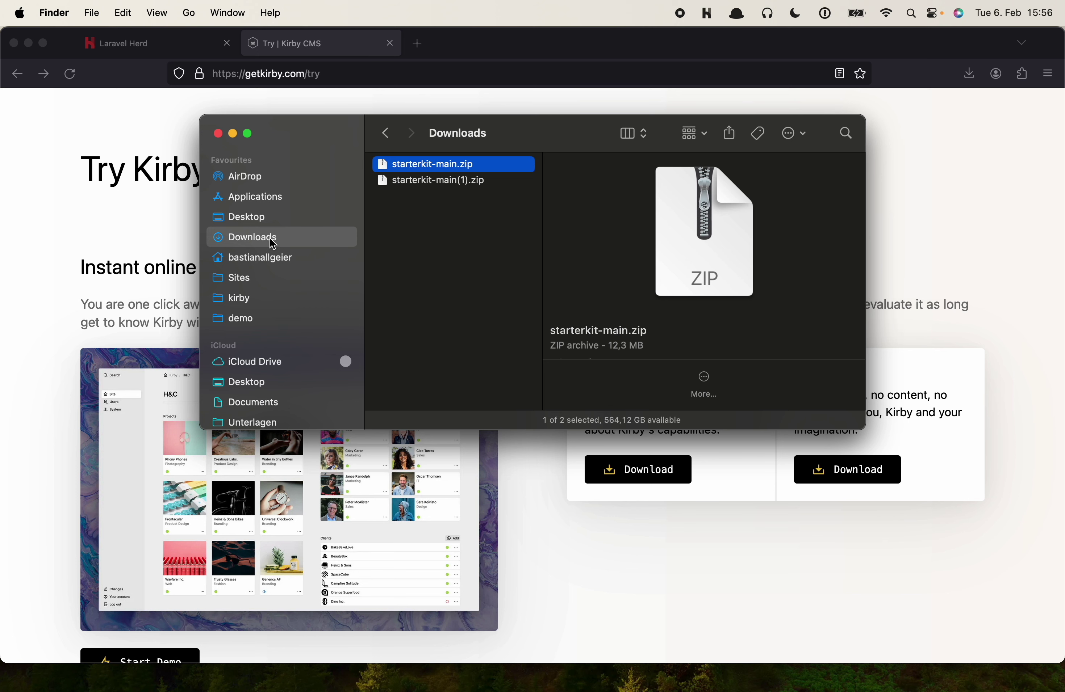
{"action": "key", "text": "super+o"}
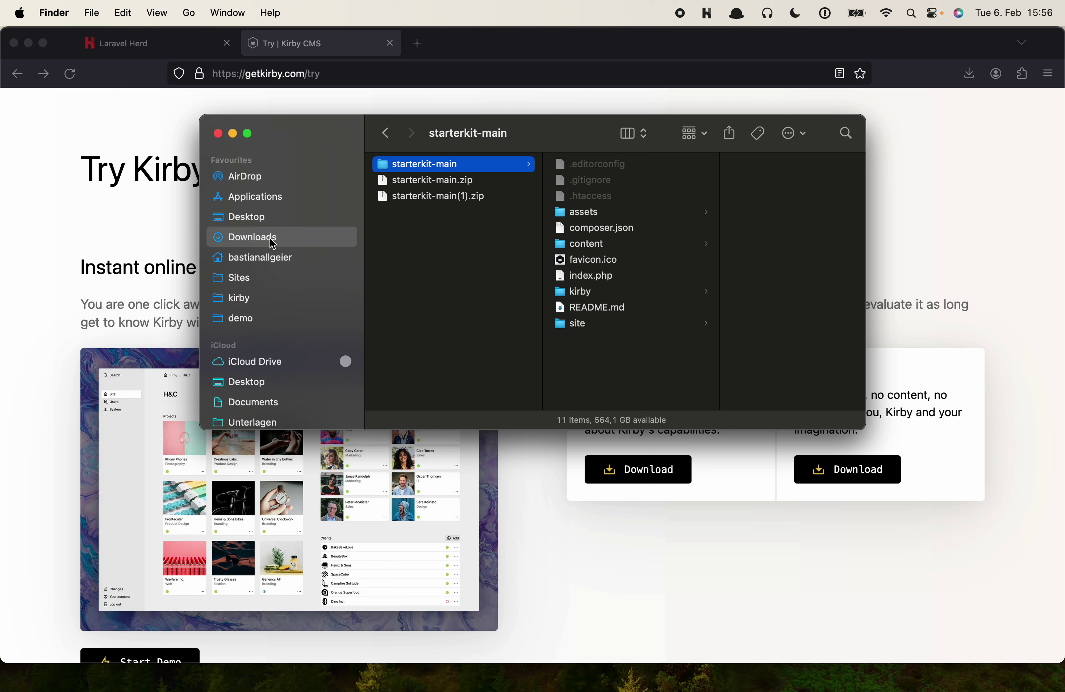
{"action": "left_click_drag", "start_coordinate": [402, 164], "coordinate": [254, 318]}
{"action": "left_click", "coordinate": [254, 318]}
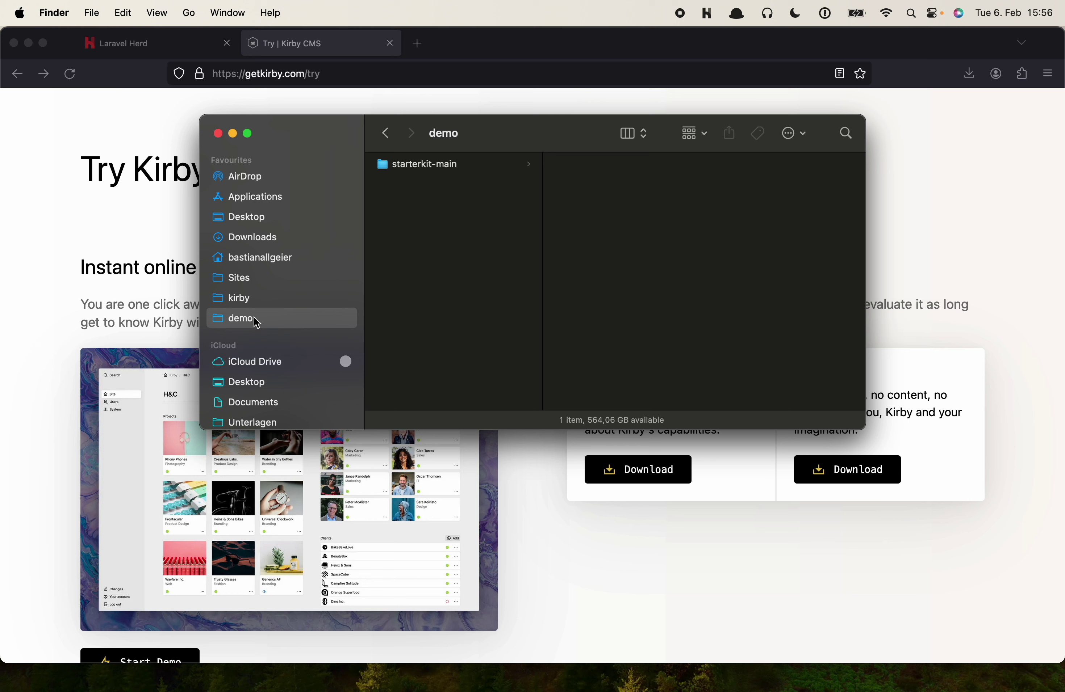
Rename the starterkit-main folder to my-first-project and copy its name
{"action": "key", "text": "Down"}
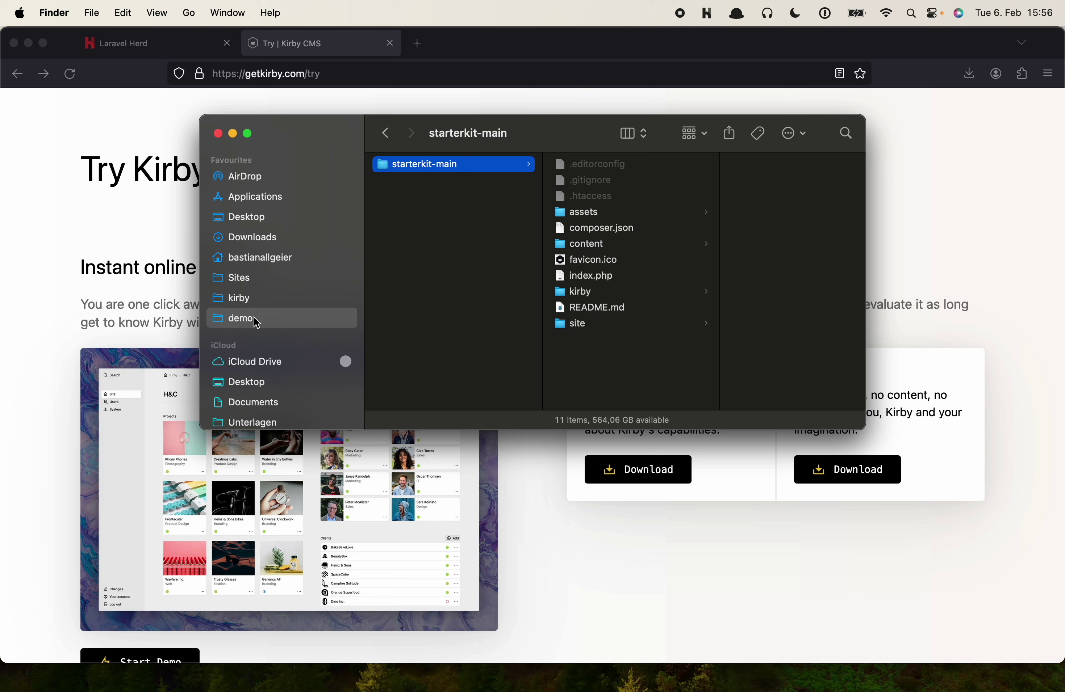
{"action": "key", "text": "Return"}
{"action": "type", "text": "my-first-project"}
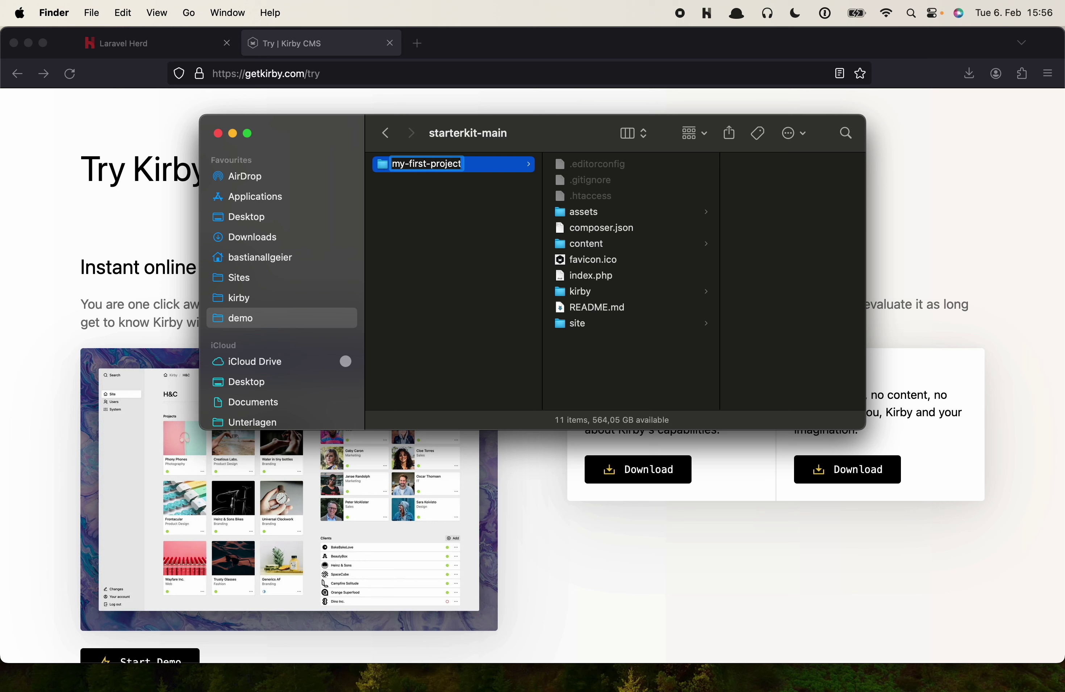
{"action": "key", "text": "Return"}
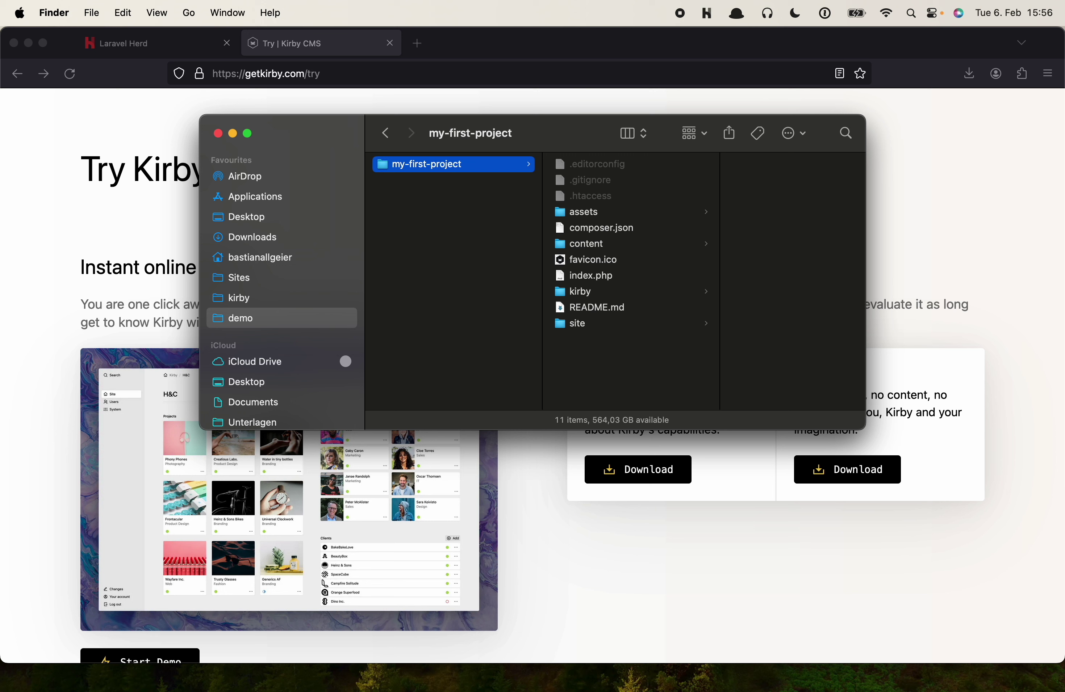
{"action": "key", "text": "super+c"}
Load my-first-project.test in a new tab and browse its Photography, Notes and About us pages
{"action": "left_click", "coordinate": [363, 72]}
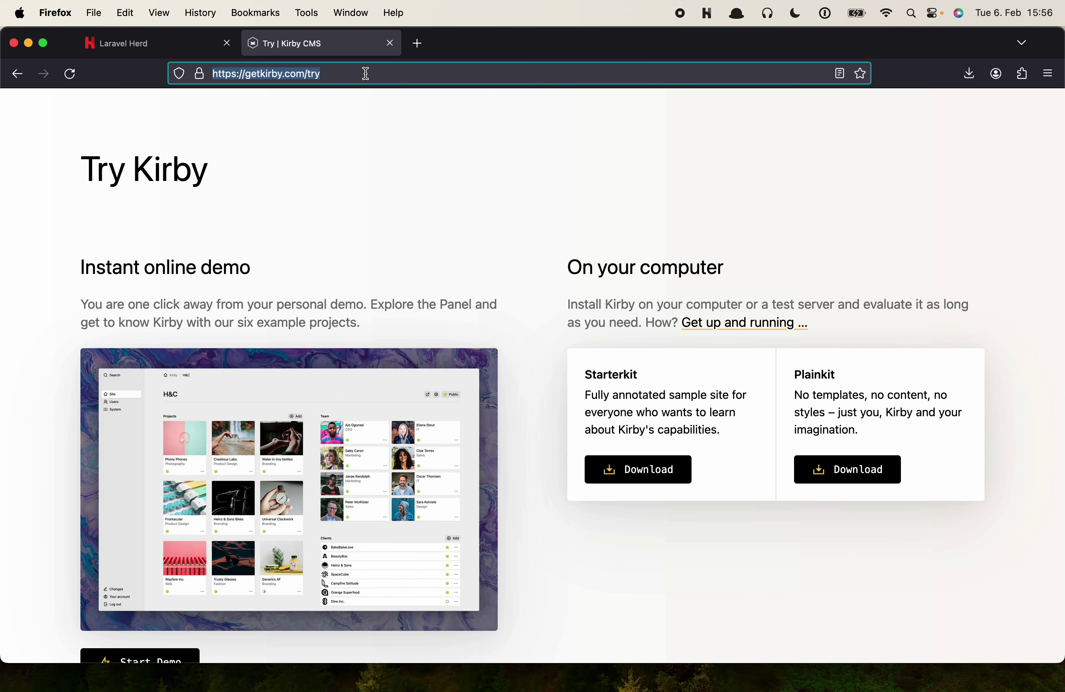
{"action": "key", "text": "super+t"}
{"action": "key", "text": "super+v"}
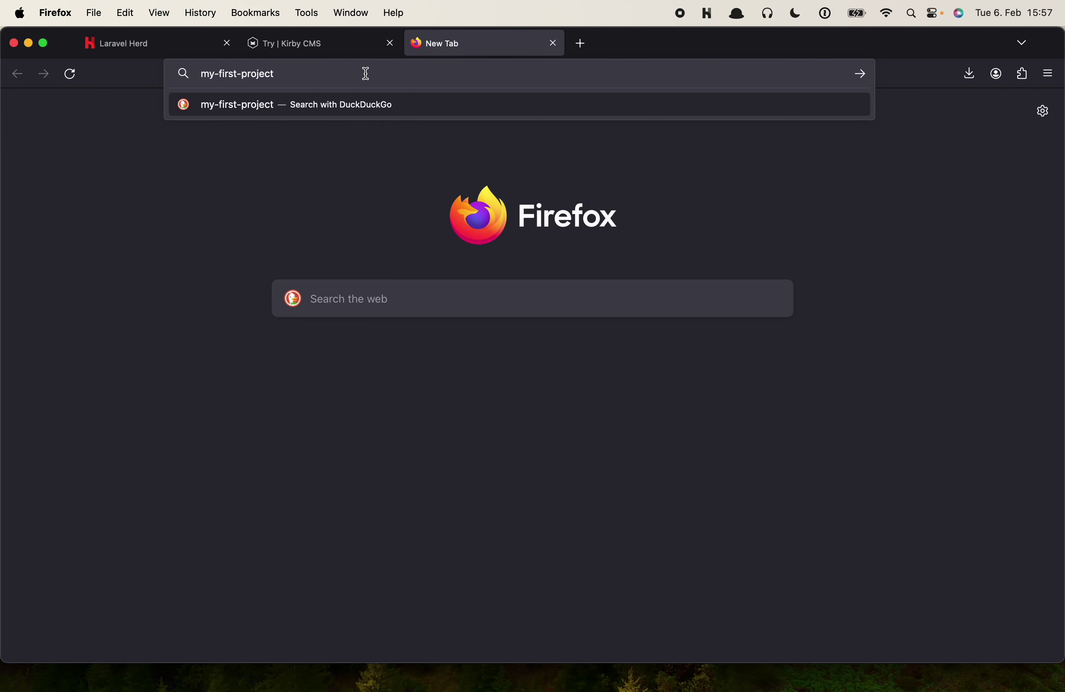
{"action": "type", "text": ".test"}
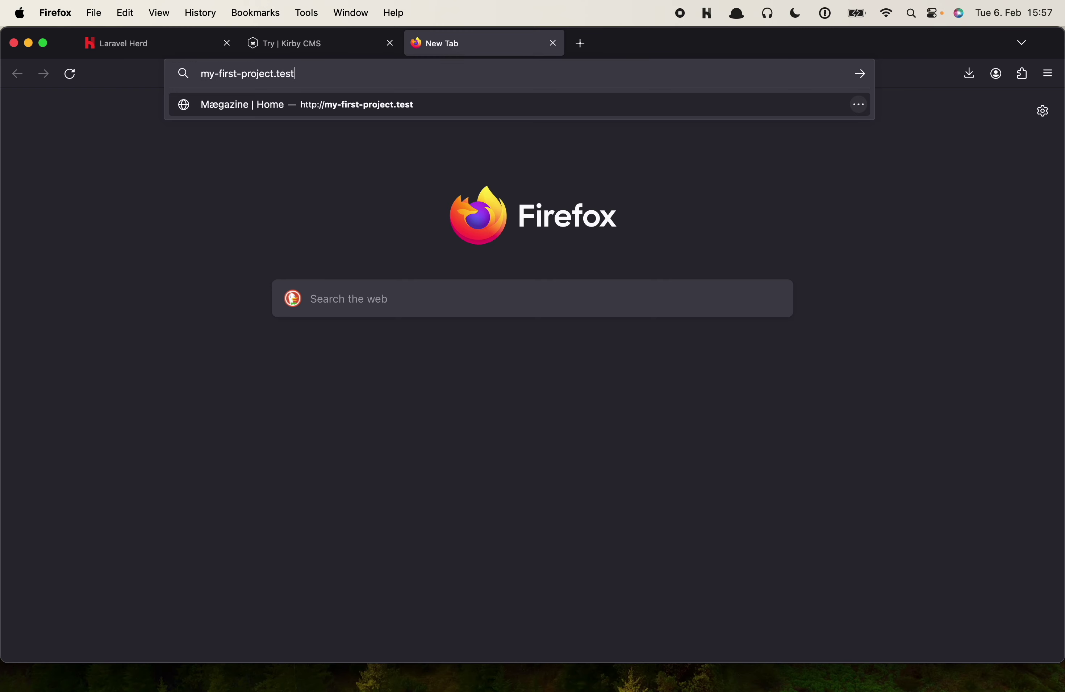
{"action": "key", "text": "Return"}
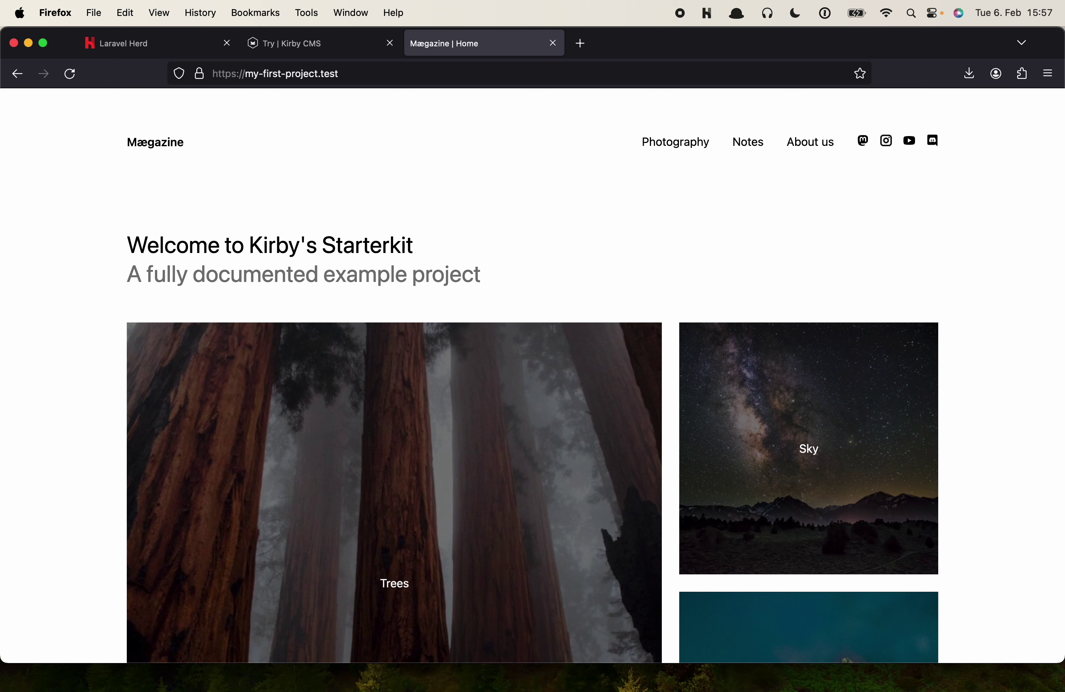
{"action": "left_click", "coordinate": [673, 143]}
{"action": "left_click", "coordinate": [760, 146]}
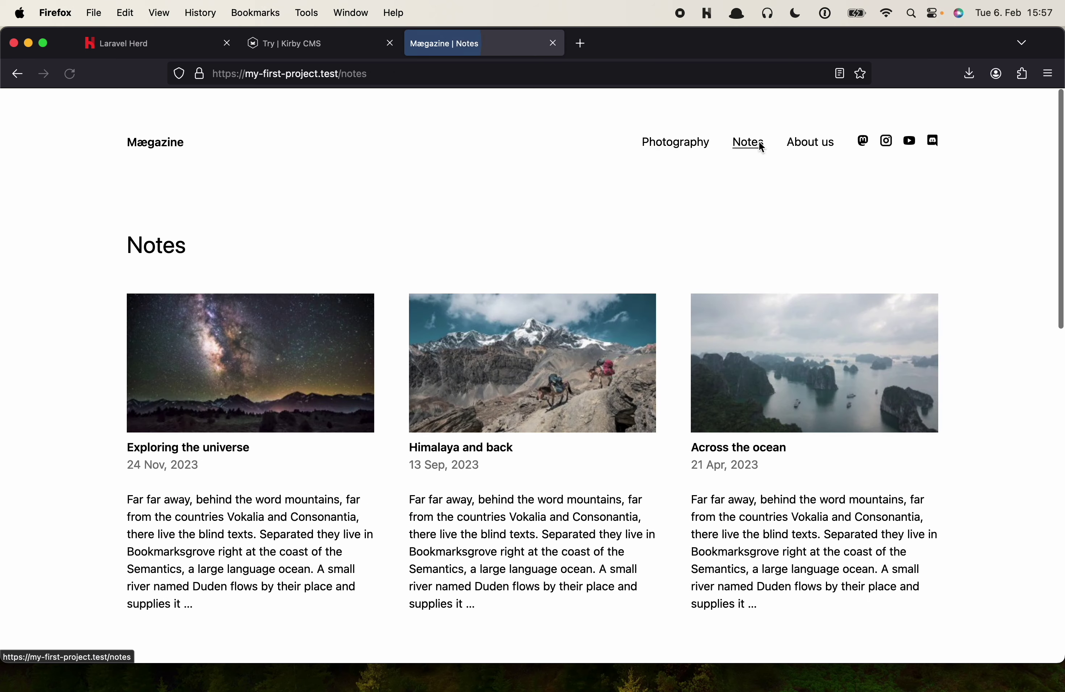
{"action": "left_click", "coordinate": [801, 145]}
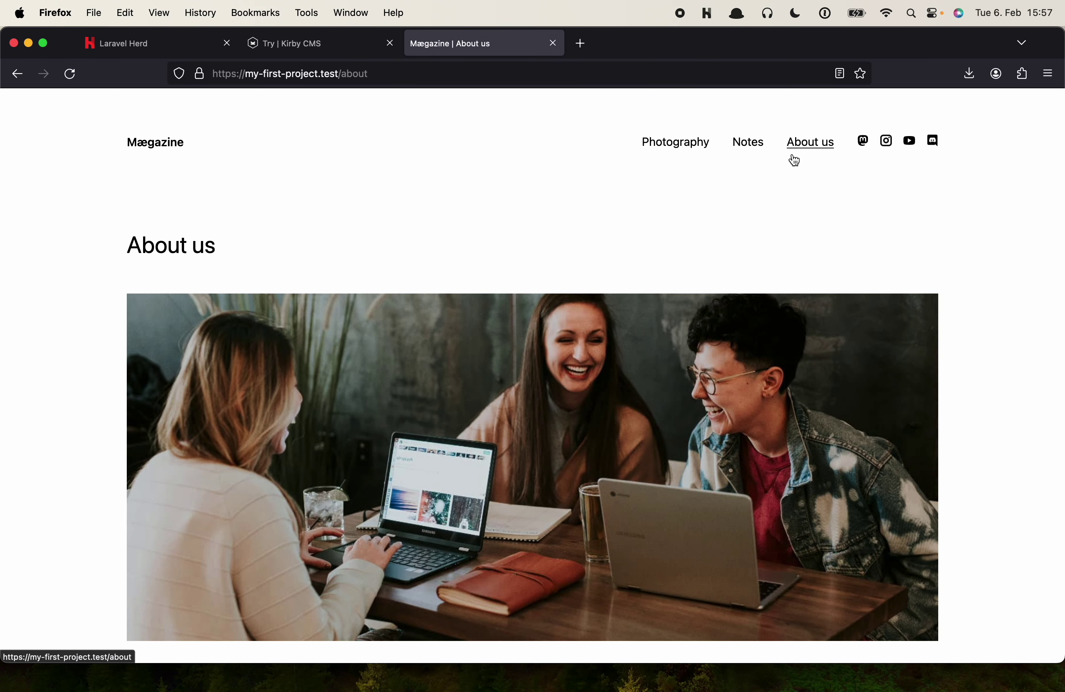
Change the address path to /panel to reach the Kirby Panel installation screen
{"action": "left_click", "coordinate": [403, 80]}
{"action": "double_click", "coordinate": [404, 79]}
{"action": "type", "text": "panel"}
{"action": "key", "text": "Return"}
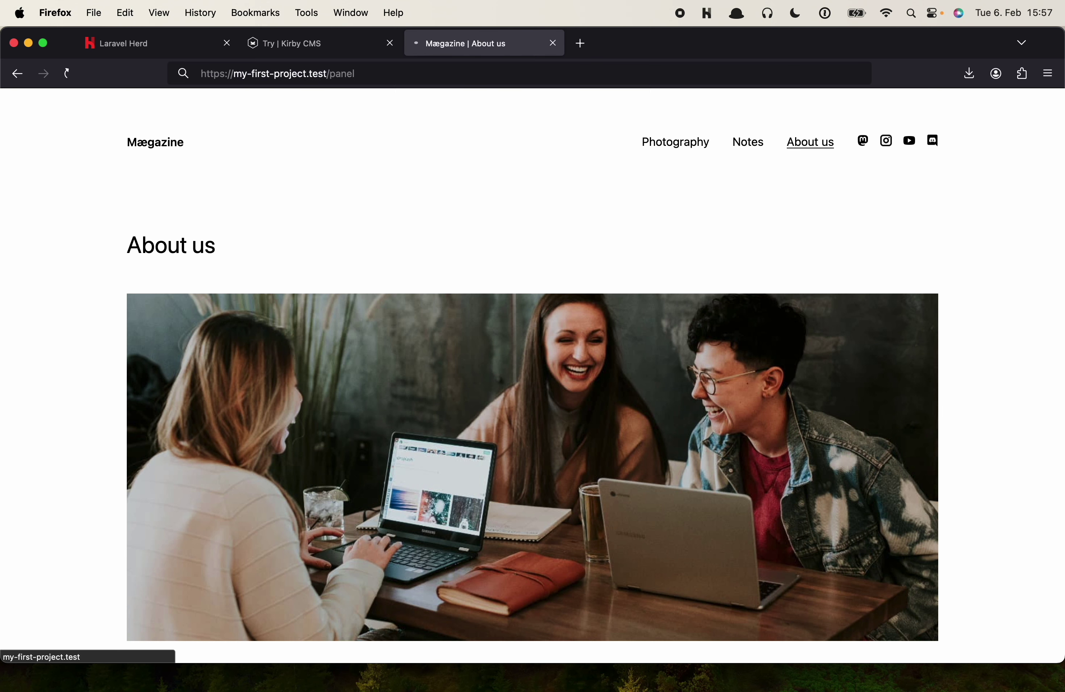
{"action": "left_click", "coordinate": [469, 304]}
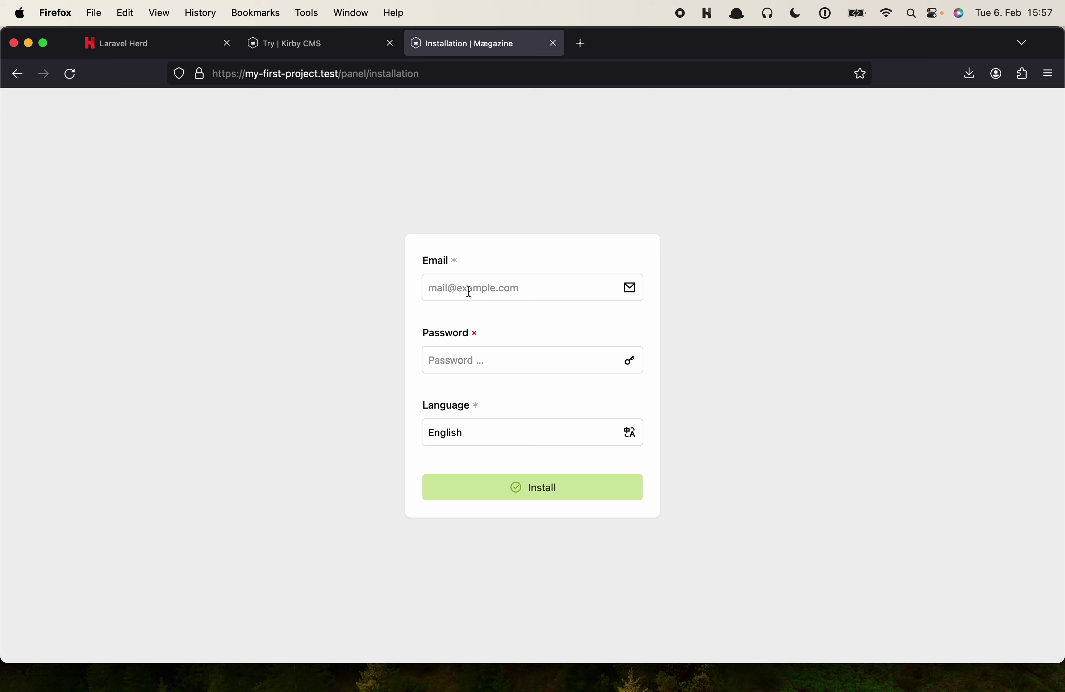
Install the Panel by entering the account's e-mail address and password
{"action": "left_click", "coordinate": [469, 293]}
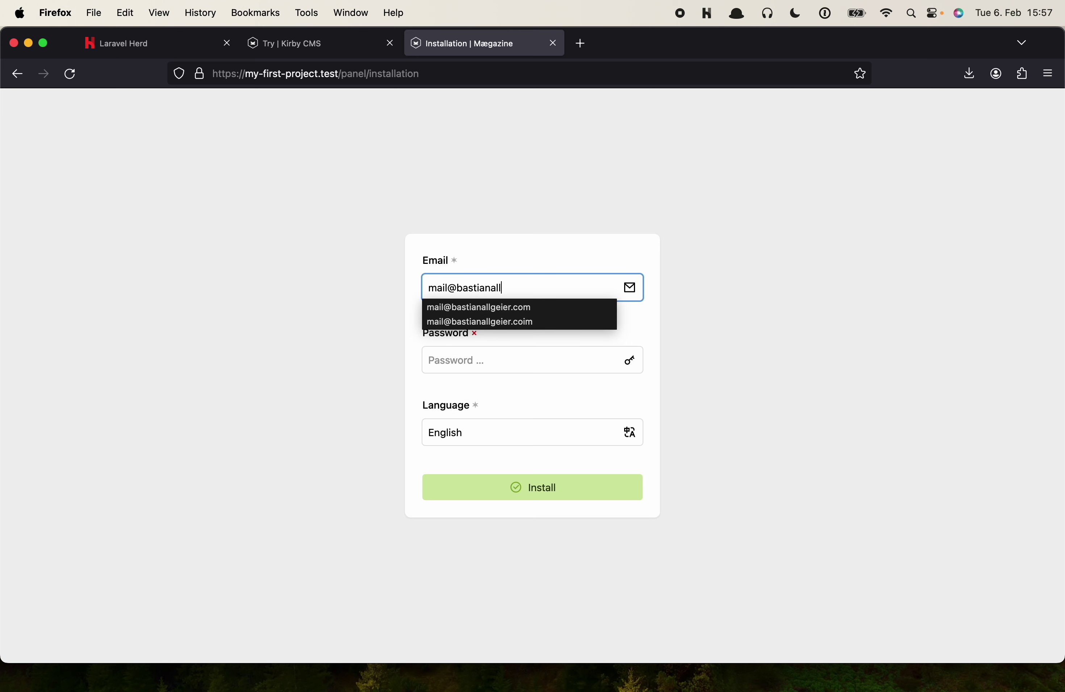
{"action": "key", "text": "Tab"}
{"action": "type", "text": "•••••••••••••••"}
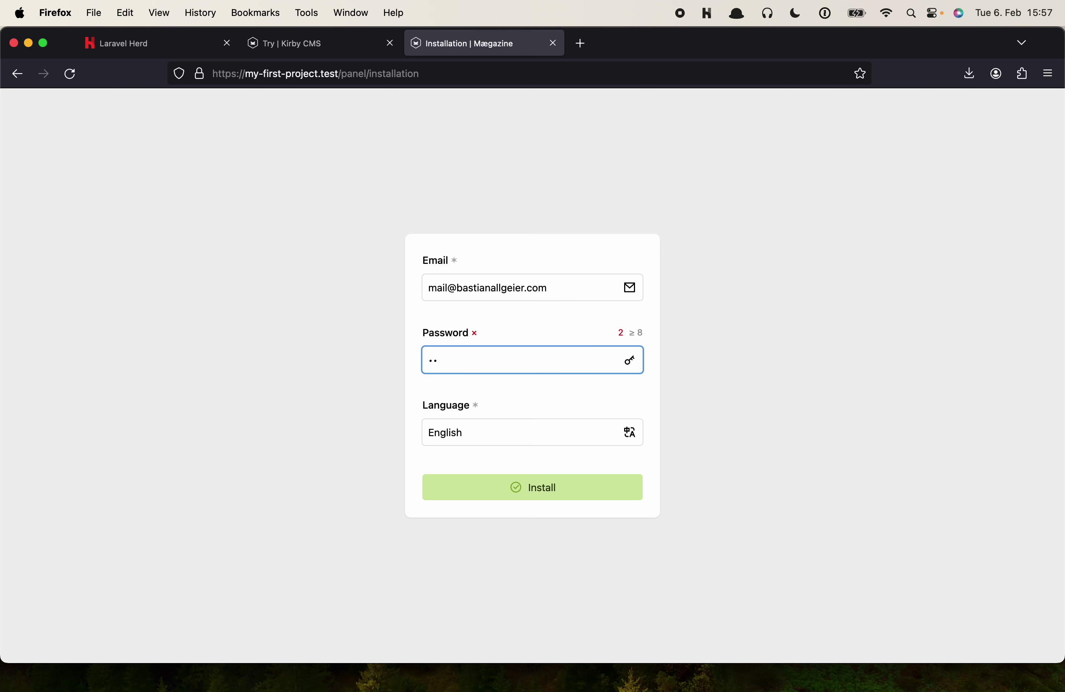
{"action": "key", "text": "Return"}
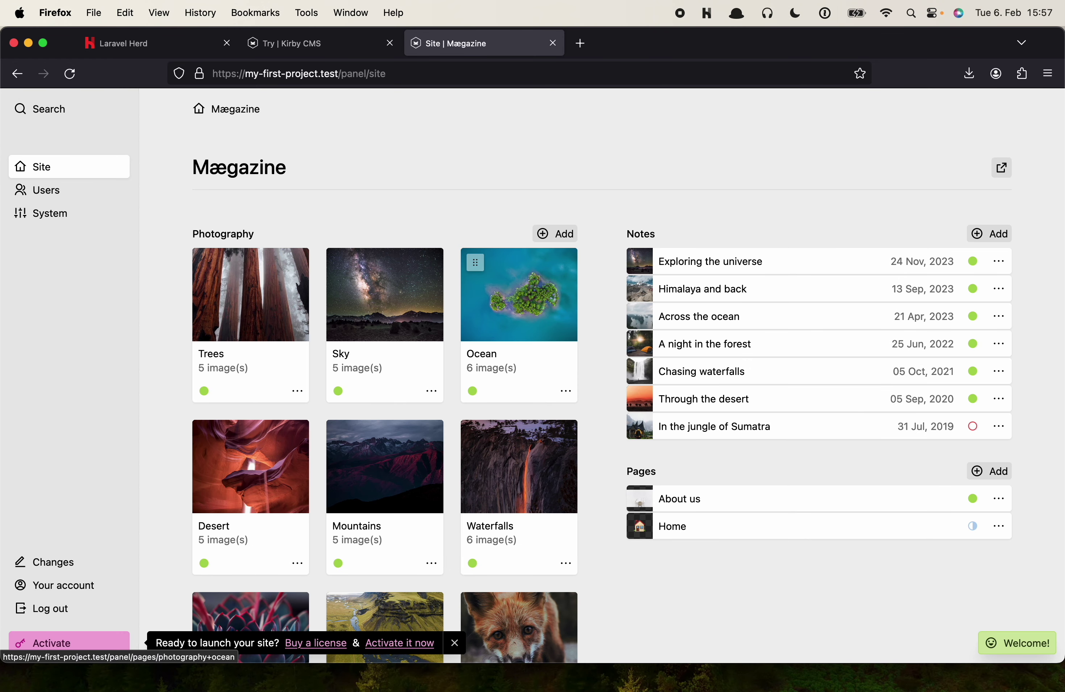
Make tent-in-the-woods the first image on the Sky page, then switch to Finder
{"action": "left_click", "coordinate": [374, 305]}
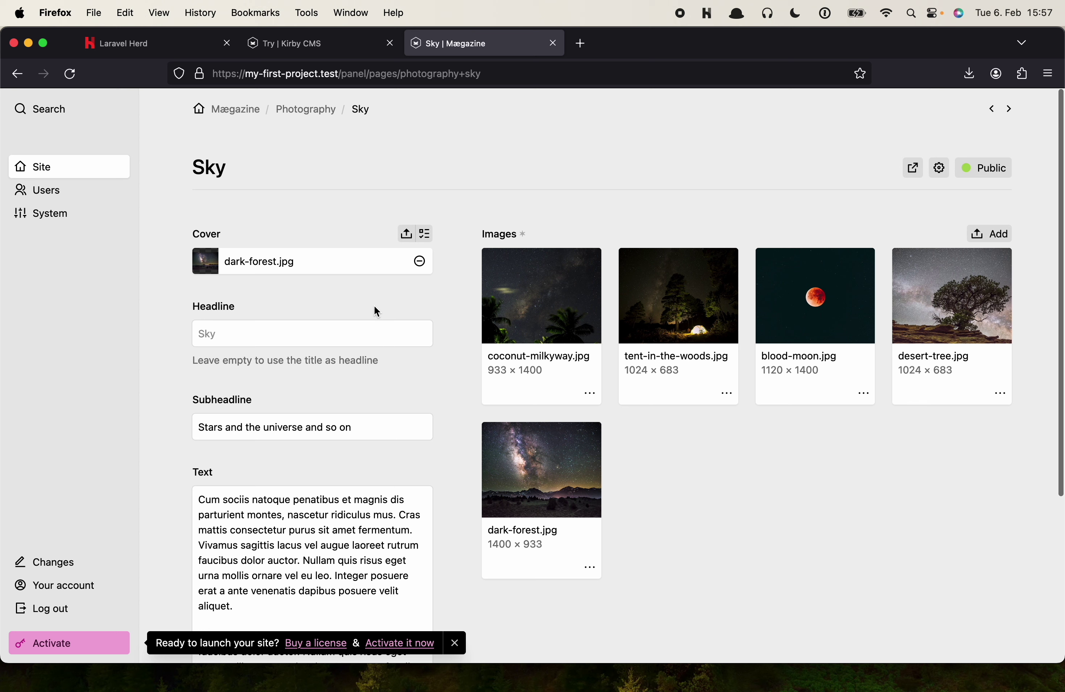
{"action": "left_click_drag", "start_coordinate": [525, 283], "coordinate": [625, 270]}
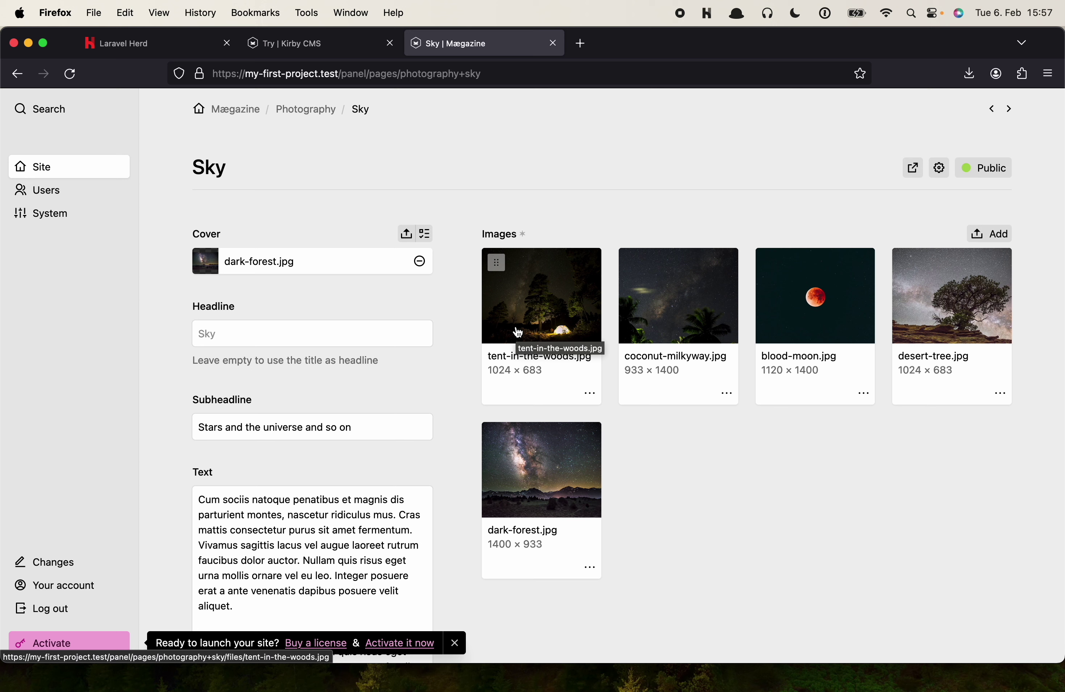
{"action": "key", "text": "super+Tab"}
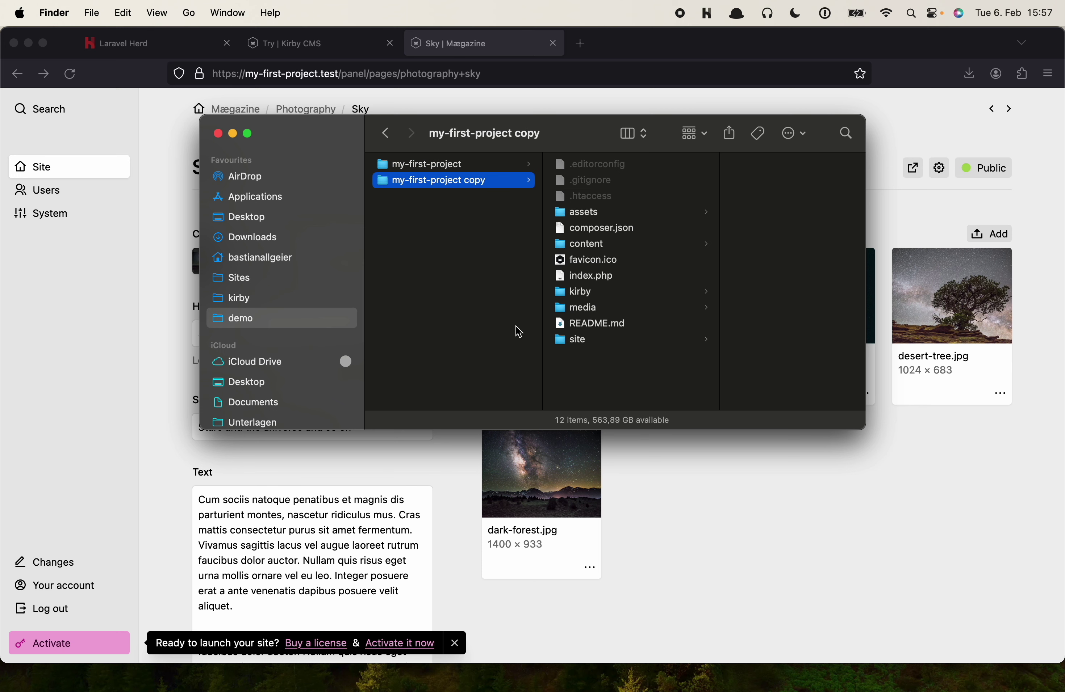
Rename the 'my-first-project copy' folder to another-one
{"action": "key", "text": "Return"}
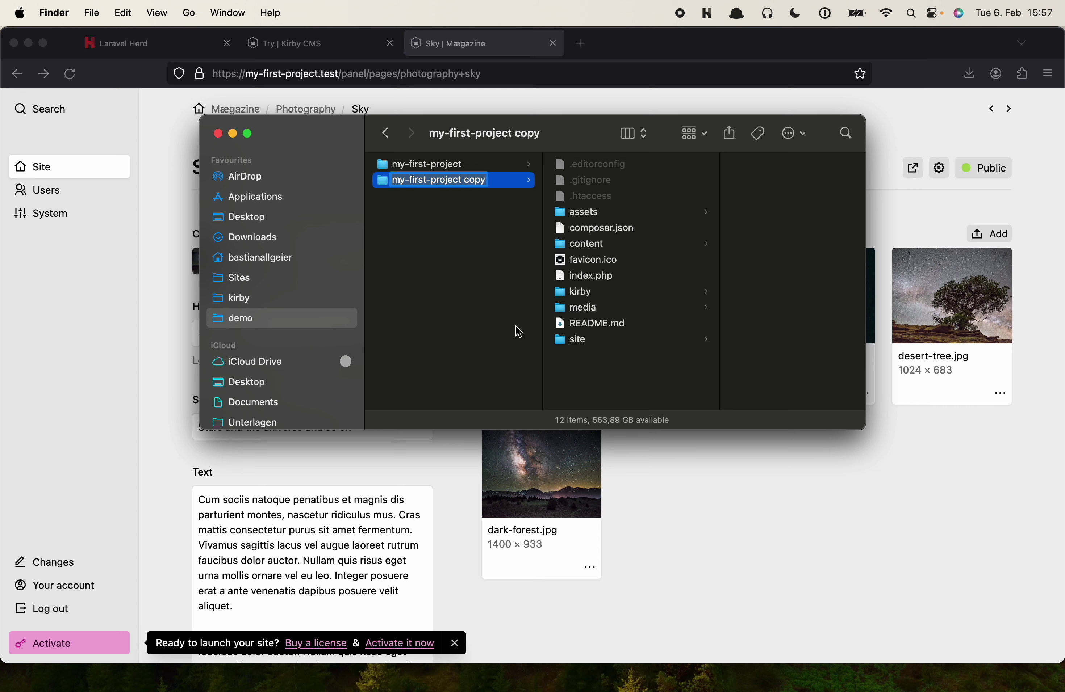
{"action": "type", "text": "another-one"}
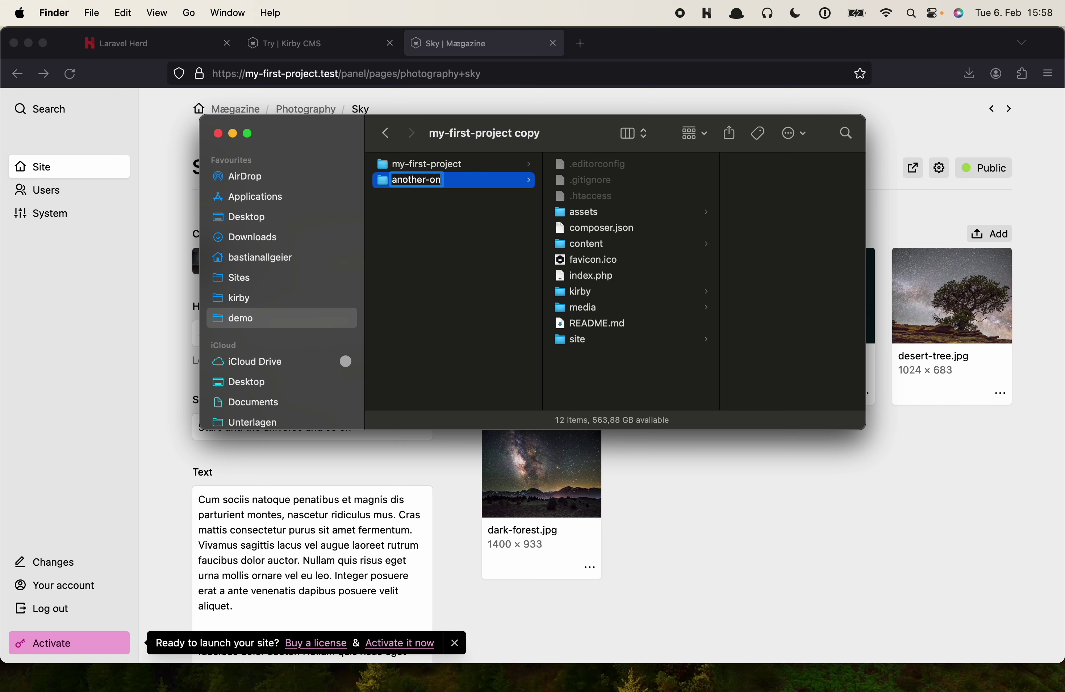
{"action": "key", "text": "Return"}
{"action": "key", "text": "Return"}
{"action": "key", "text": "super+c"}
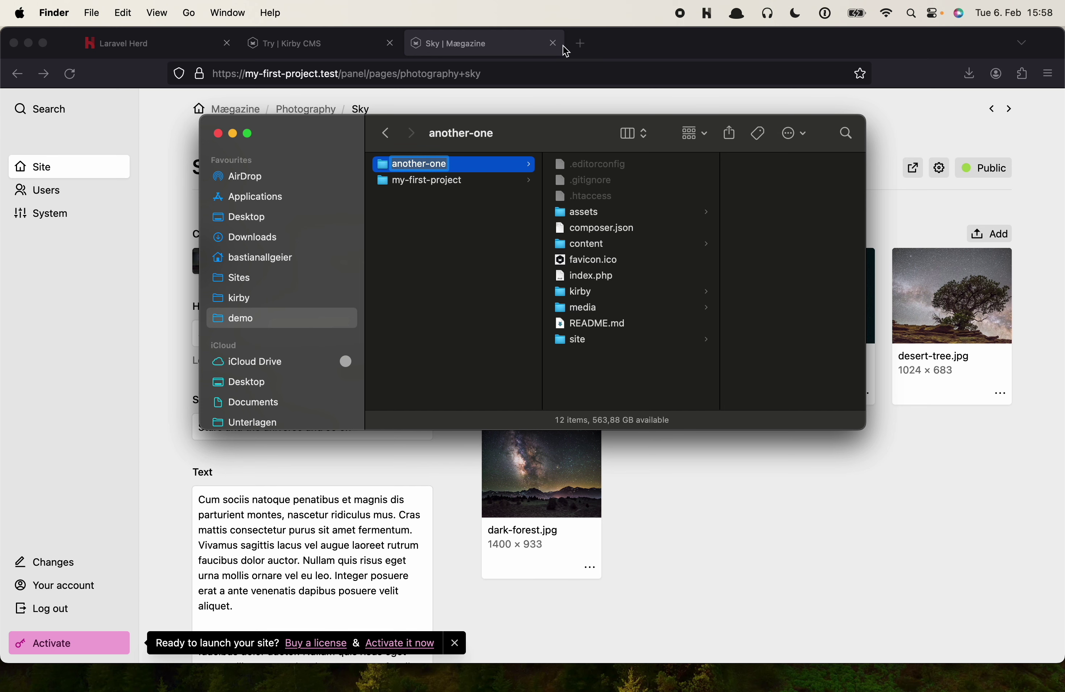
{"action": "left_click", "coordinate": [578, 43]}
Load another-one.test in a new tab and browse its Notes and Photography pages
{"action": "key", "text": "super+v"}
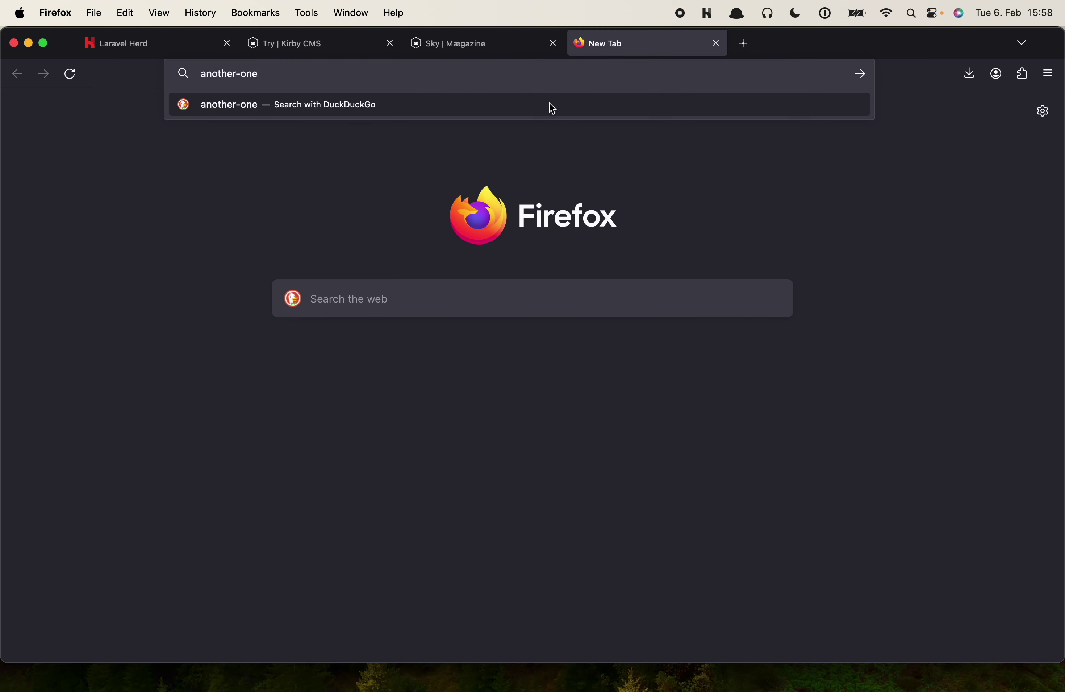
{"action": "type", "text": ".test"}
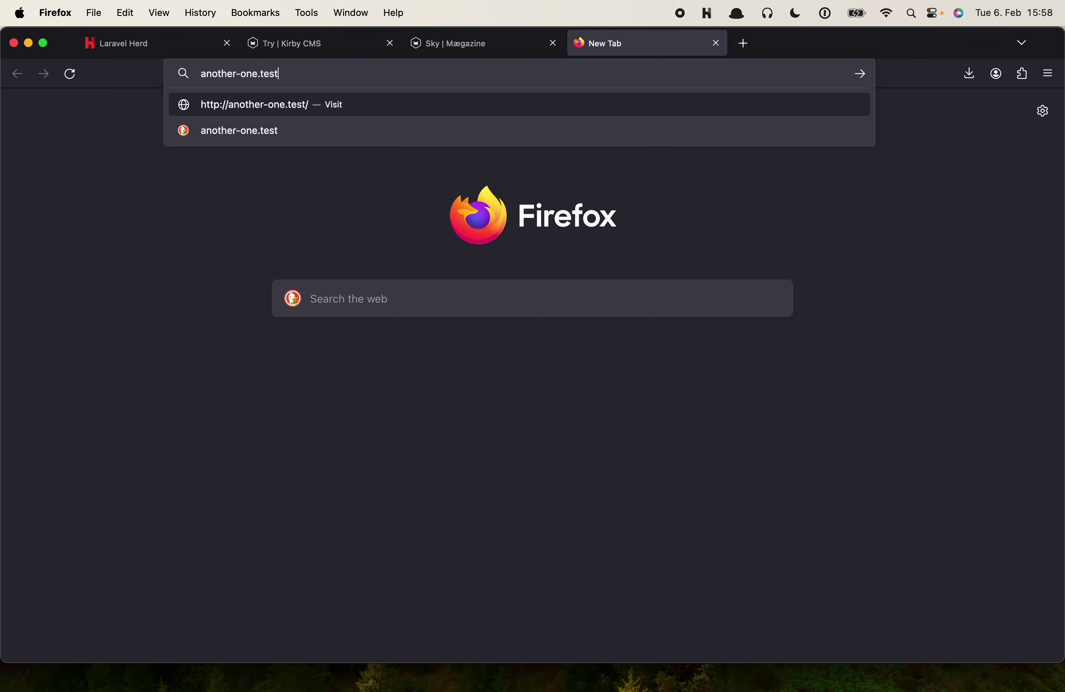
{"action": "key", "text": "Return"}
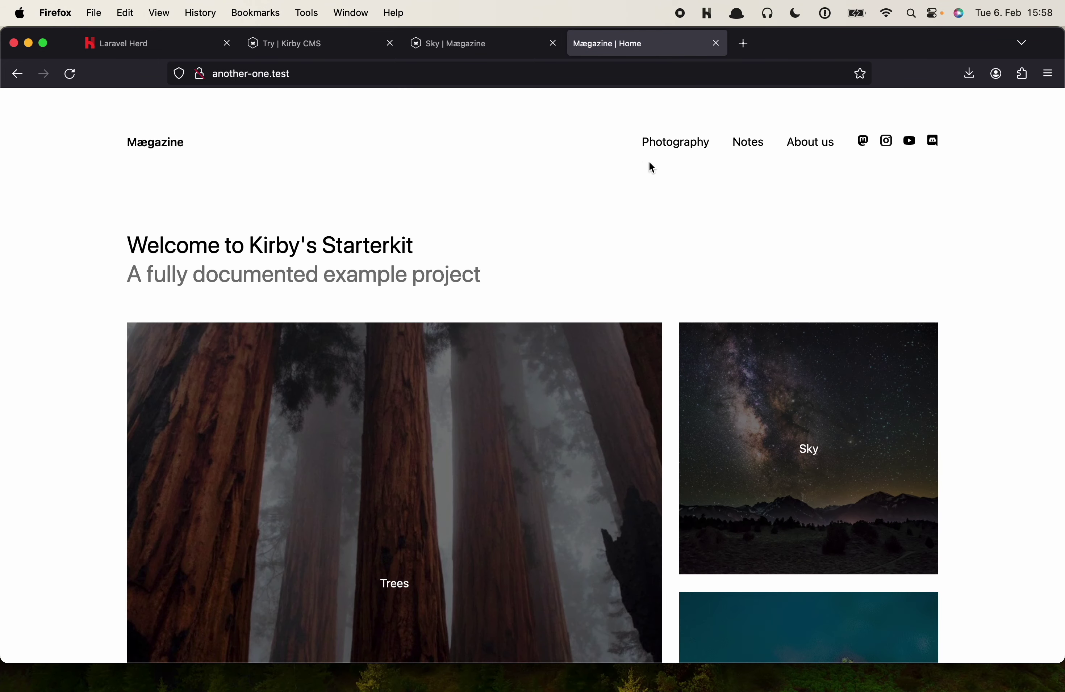
{"action": "left_click", "coordinate": [761, 145]}
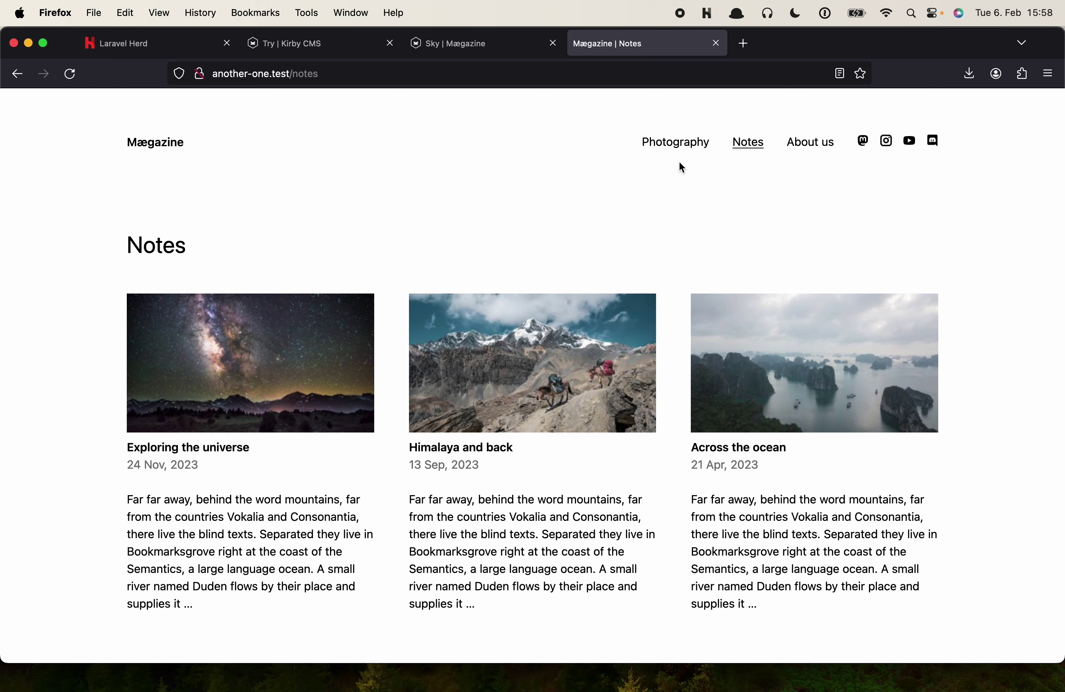
{"action": "left_click", "coordinate": [693, 143]}
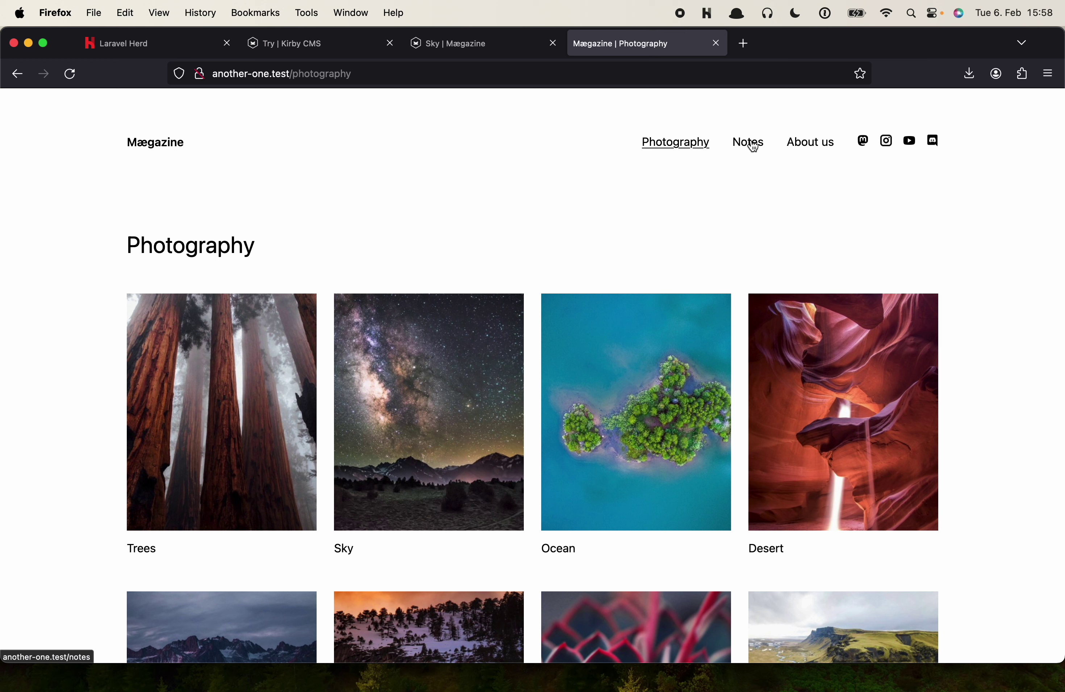
{"action": "left_click", "coordinate": [710, 16]}
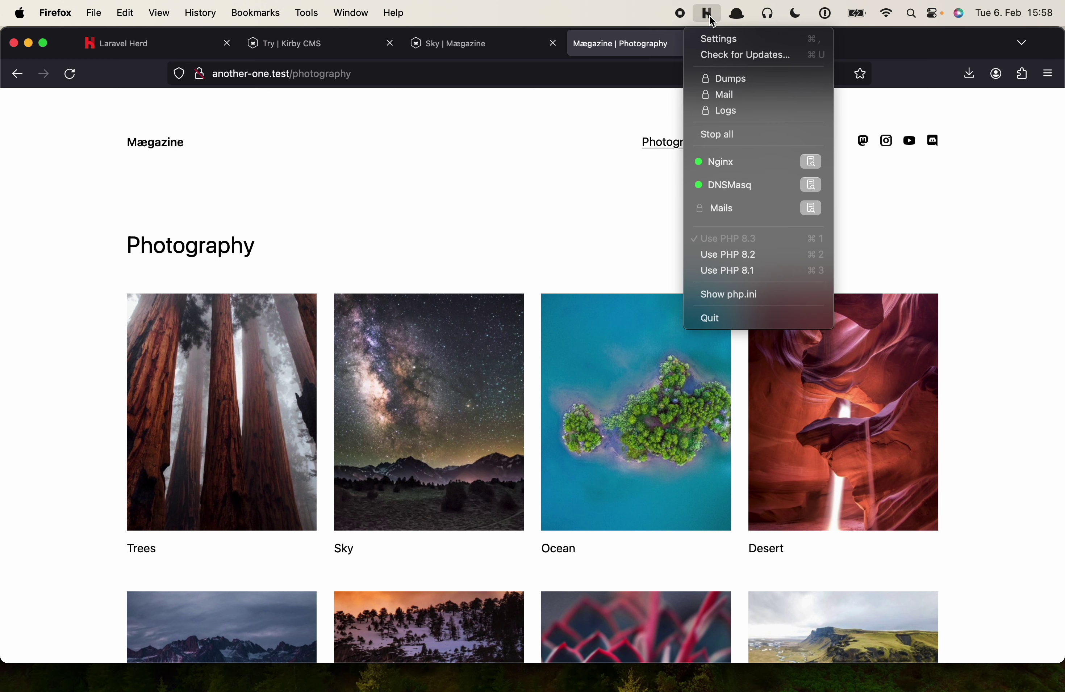
Open Herd's Sites settings and select the another-one.test entry
{"action": "left_click", "coordinate": [715, 39]}
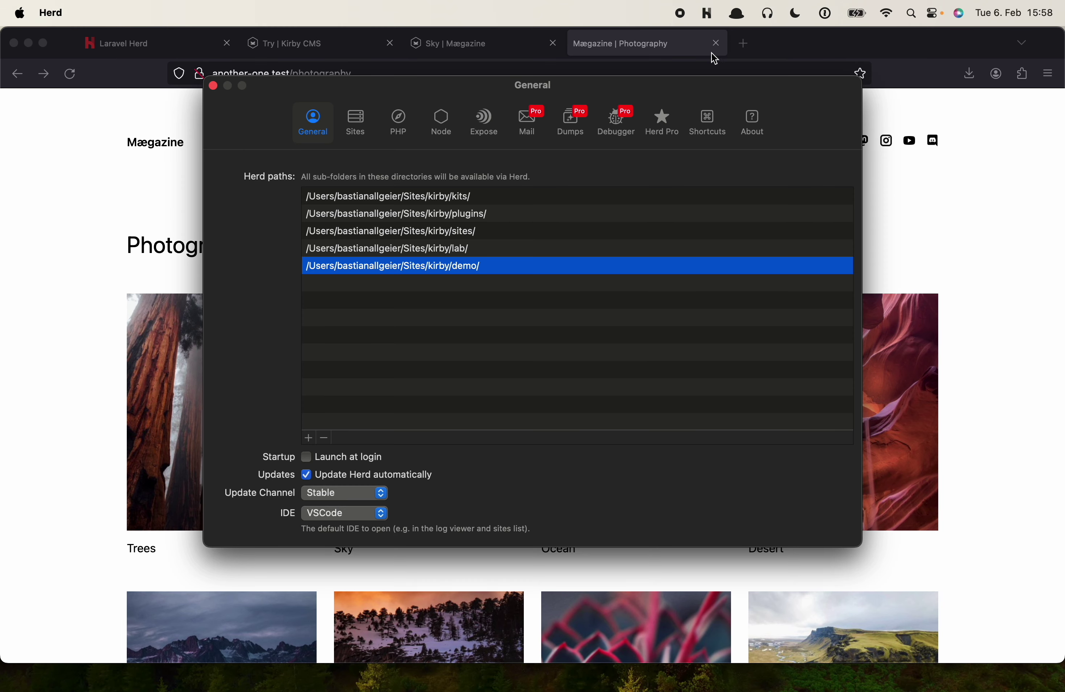
{"action": "left_click", "coordinate": [355, 122]}
{"action": "scroll", "coordinate": [421, 404], "scroll_direction": "down", "scroll_amount": 10}
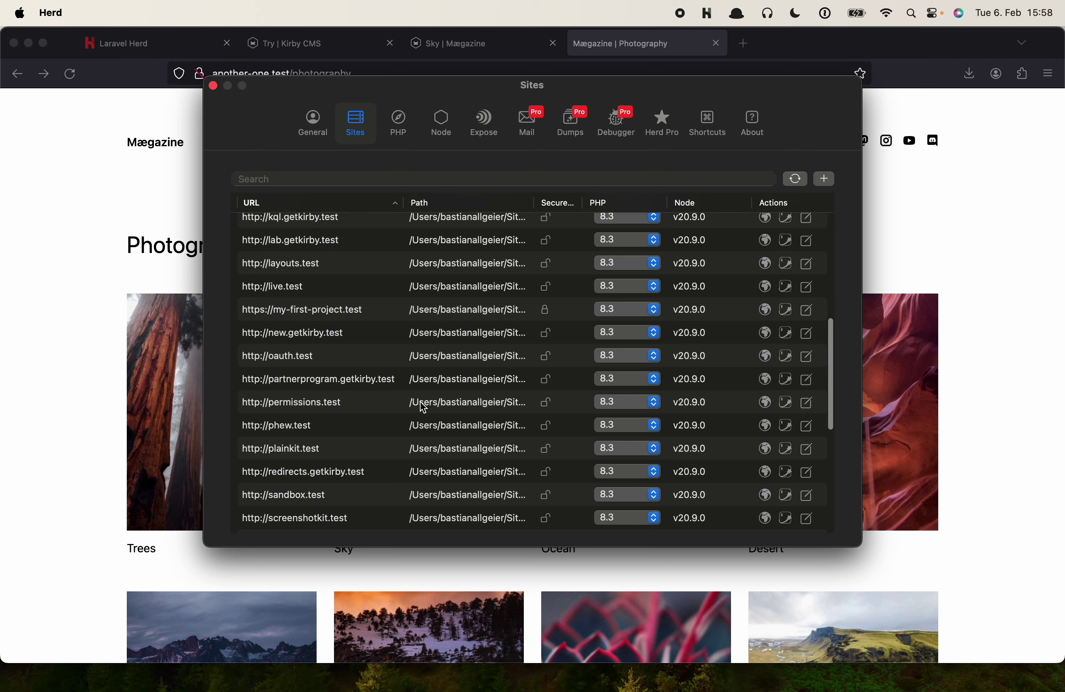
{"action": "scroll", "coordinate": [422, 407], "scroll_direction": "up", "scroll_amount": 10}
{"action": "left_click", "coordinate": [323, 233]}
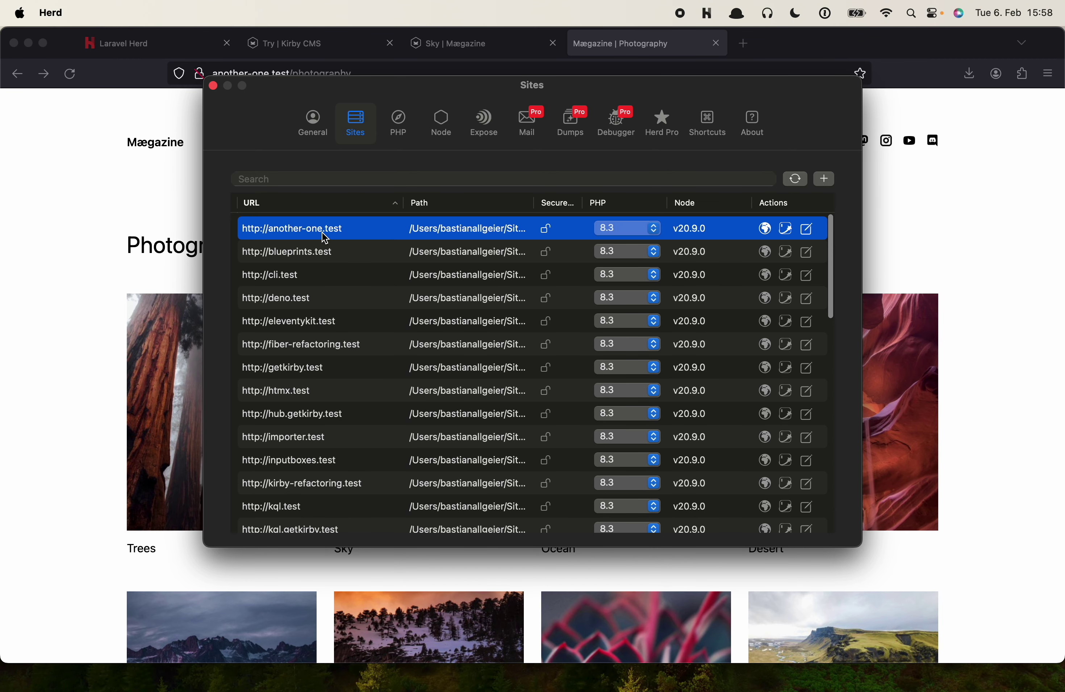
Filter the sites list by 'another' and check its PHP version, keeping 8.3
{"action": "left_click", "coordinate": [296, 178]}
{"action": "type", "text": "another"}
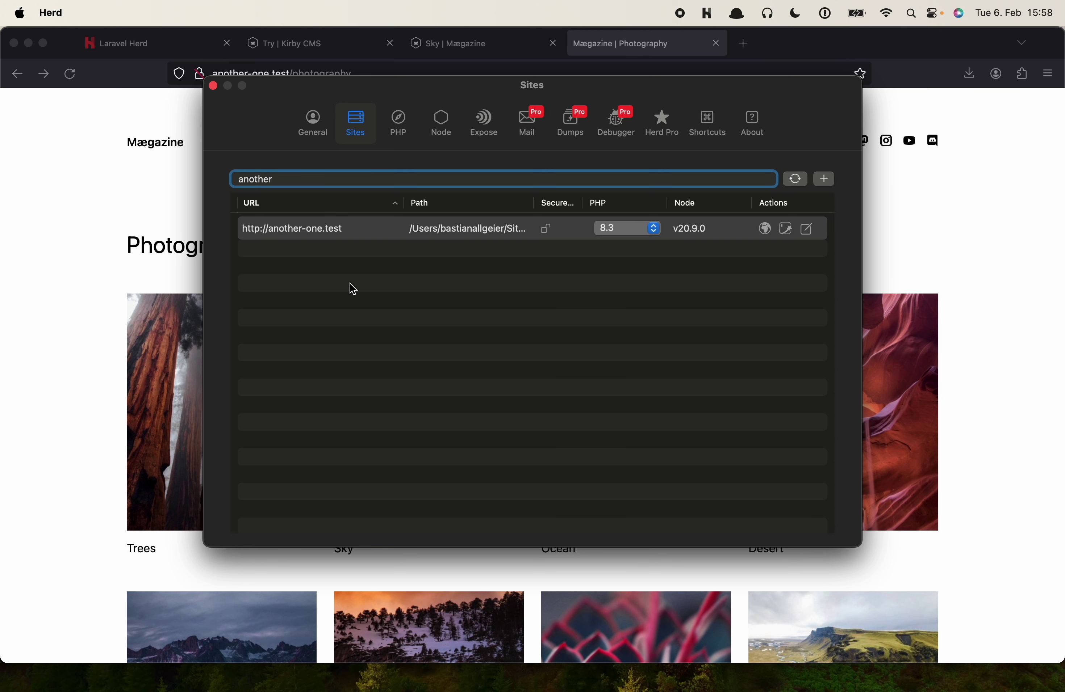
{"action": "key", "text": "super+a"}
{"action": "type", "text": "my"}
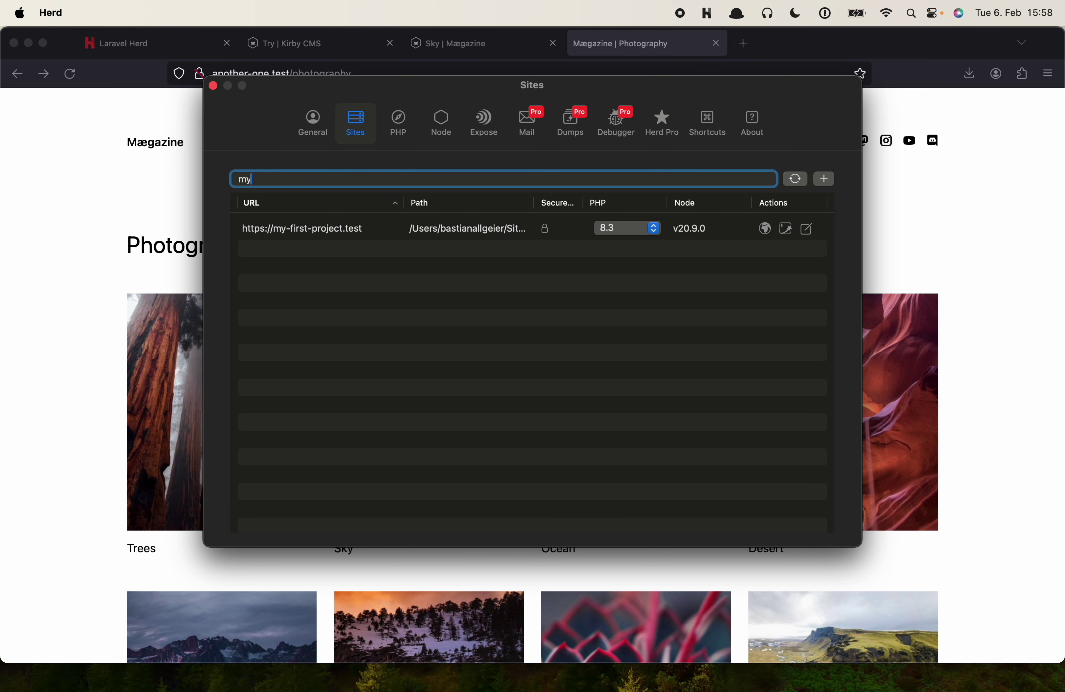
{"action": "key", "text": "BackSpace"}
{"action": "key", "text": "BackSpace"}
{"action": "type", "text": "another"}
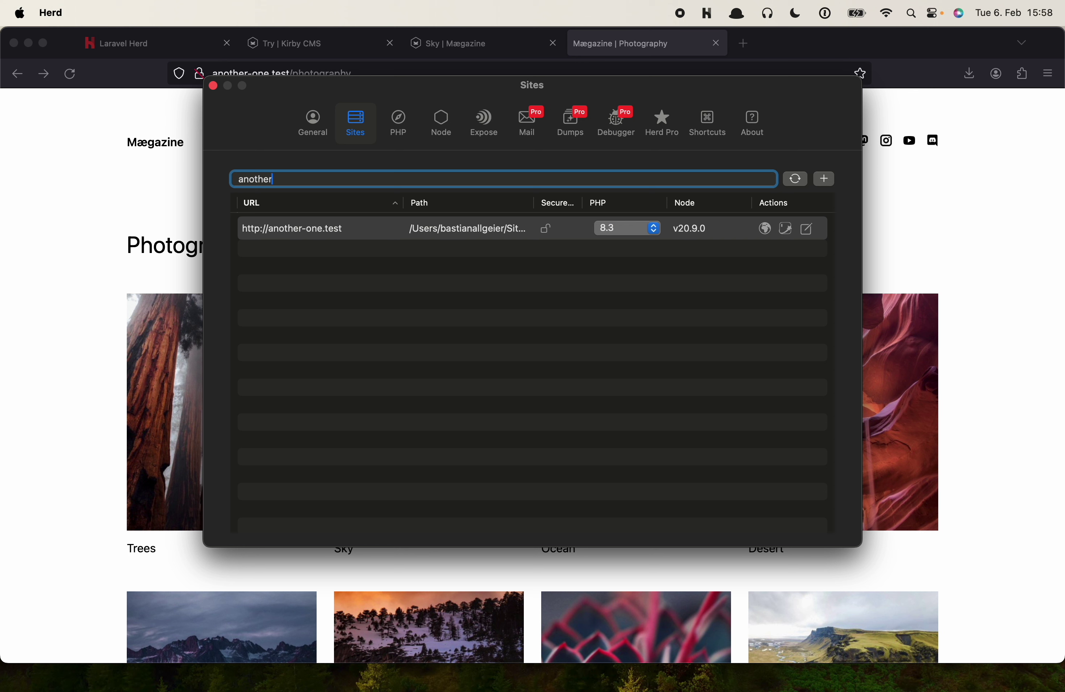
{"action": "left_click", "coordinate": [637, 229]}
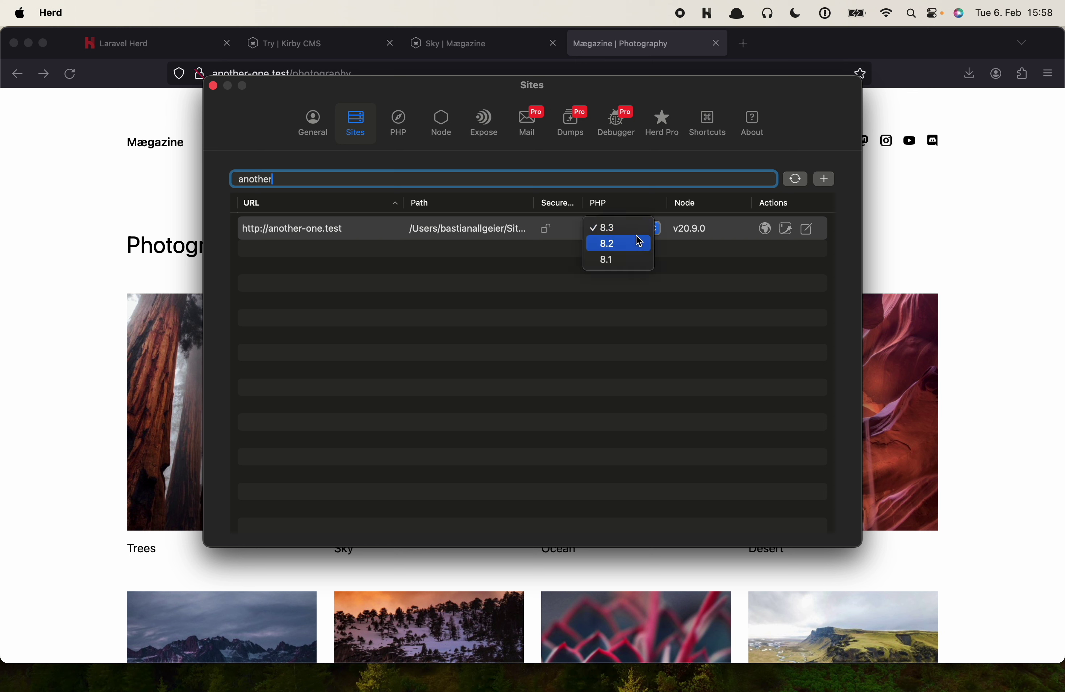
{"action": "left_click", "coordinate": [684, 297]}
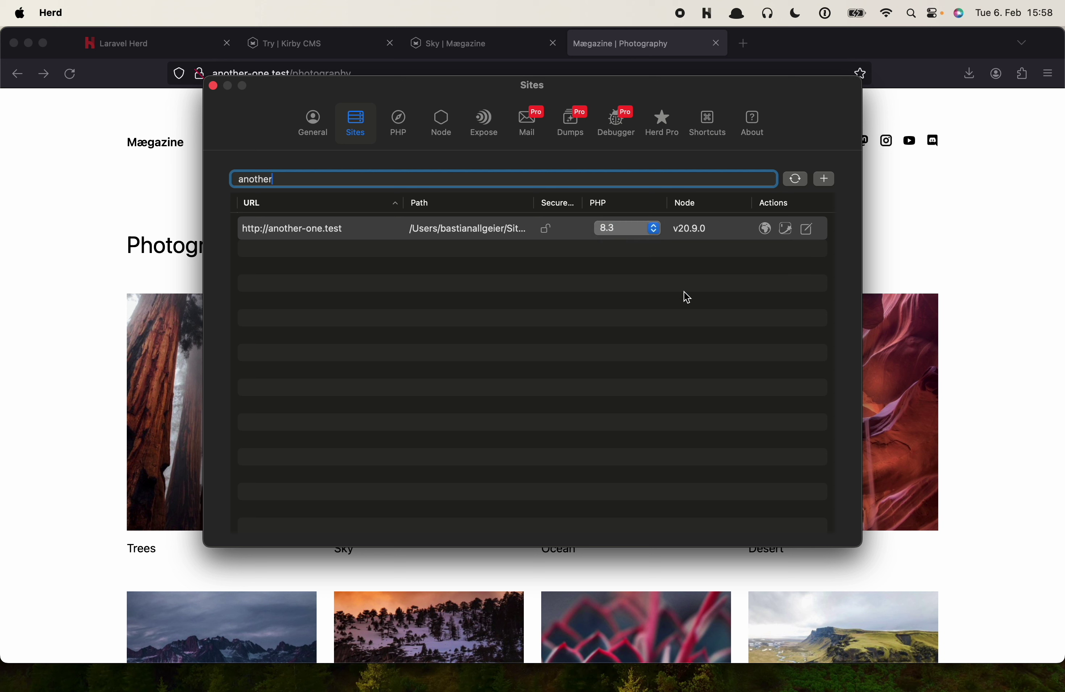
Secure another-one.test with HTTPS, confirming with the macOS password
{"action": "left_click", "coordinate": [546, 230]}
{"action": "type", "text": "••••••••••••••"}
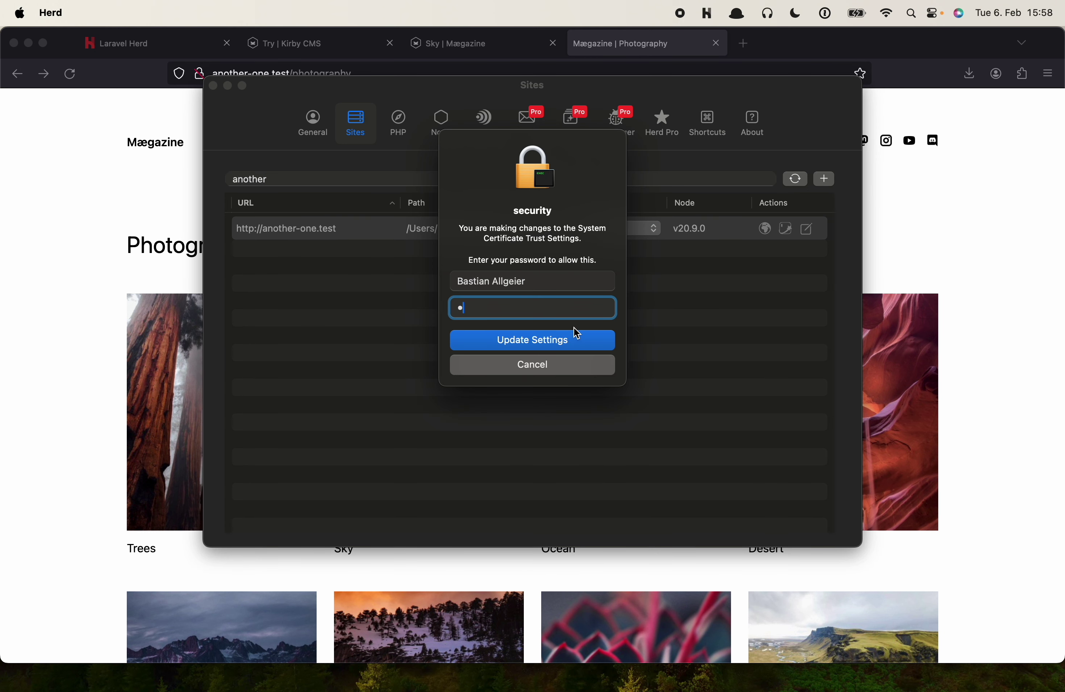
{"action": "key", "text": "Return"}
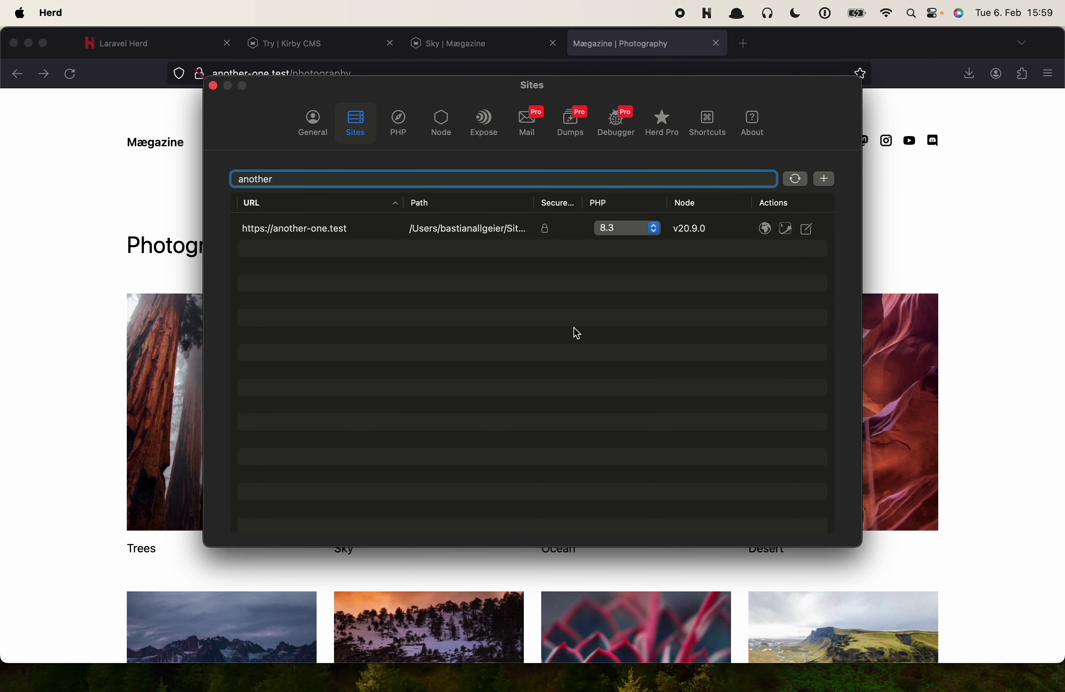
Reload another-one.test in Firefox over HTTPS and reopen it from Herd's sites list
{"action": "left_click", "coordinate": [159, 182]}
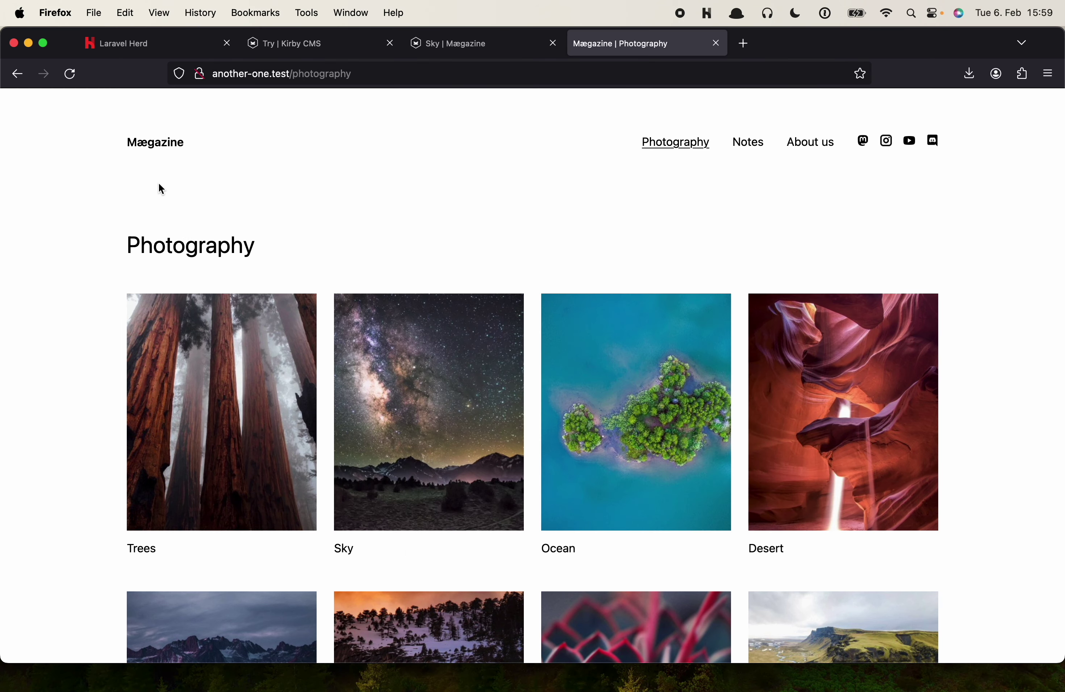
{"action": "key", "text": "super+r"}
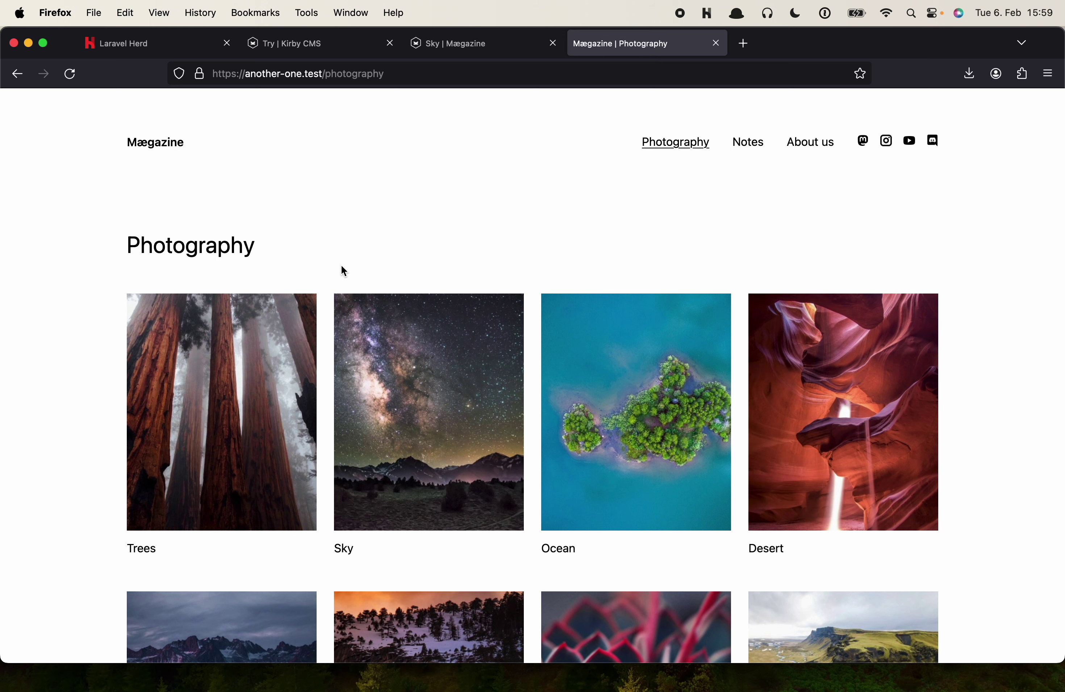
{"action": "key", "text": "super+Tab"}
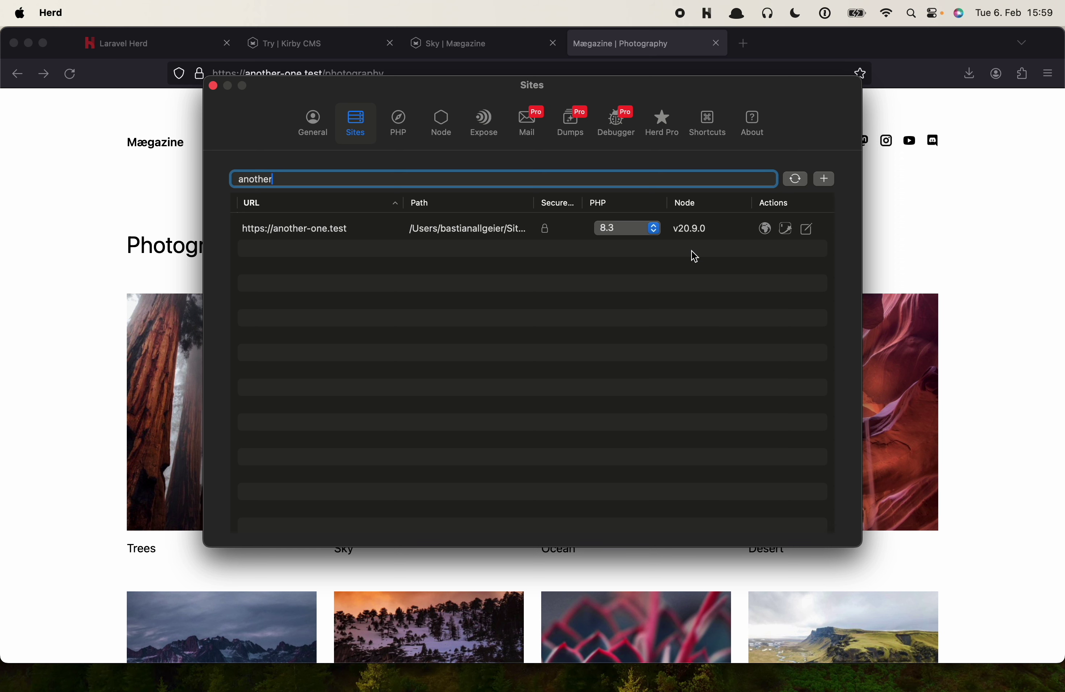
{"action": "left_click", "coordinate": [764, 228]}
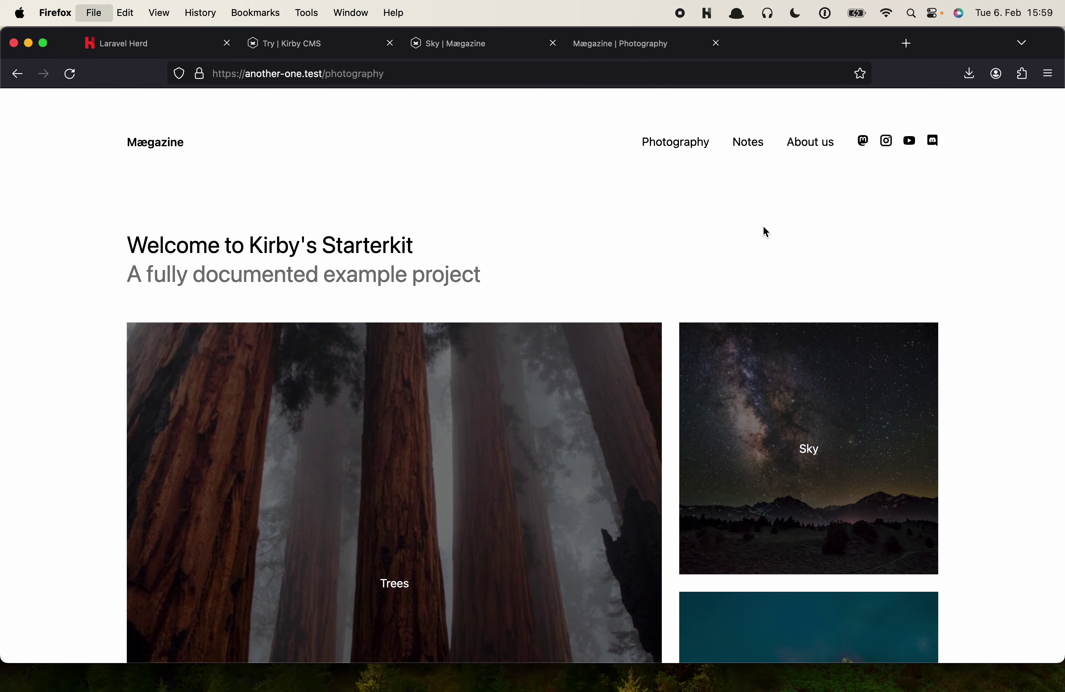
{"action": "key", "text": "super+Tab"}
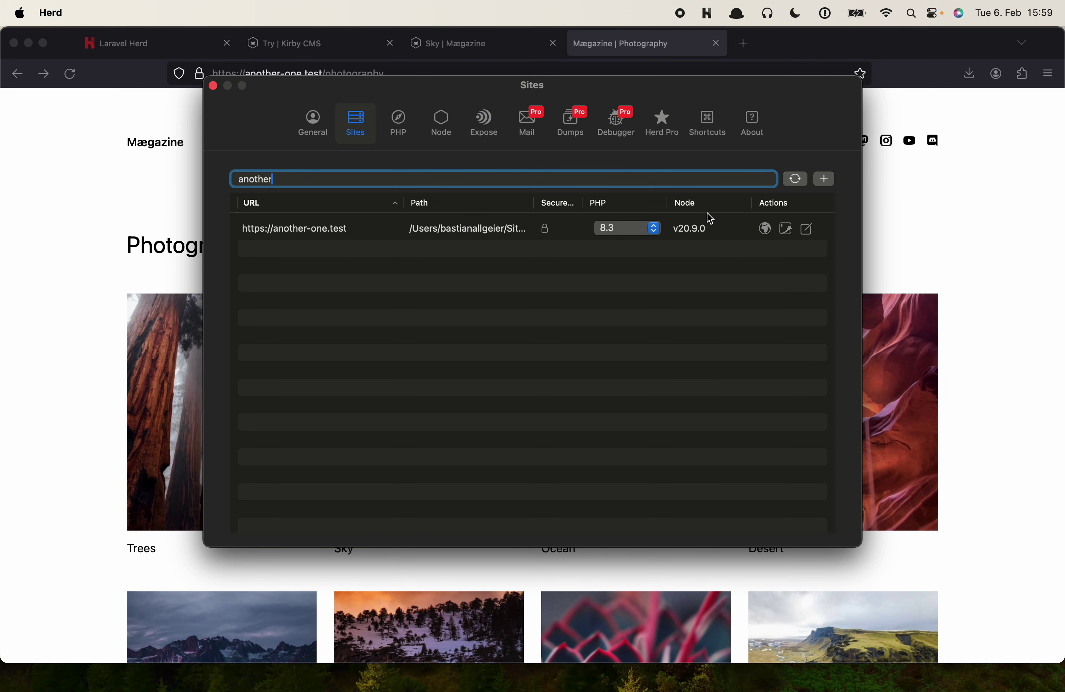
Open another-one in VS Code from Herd, trust its authors, expand site, then return to Herd
{"action": "left_click", "coordinate": [808, 230]}
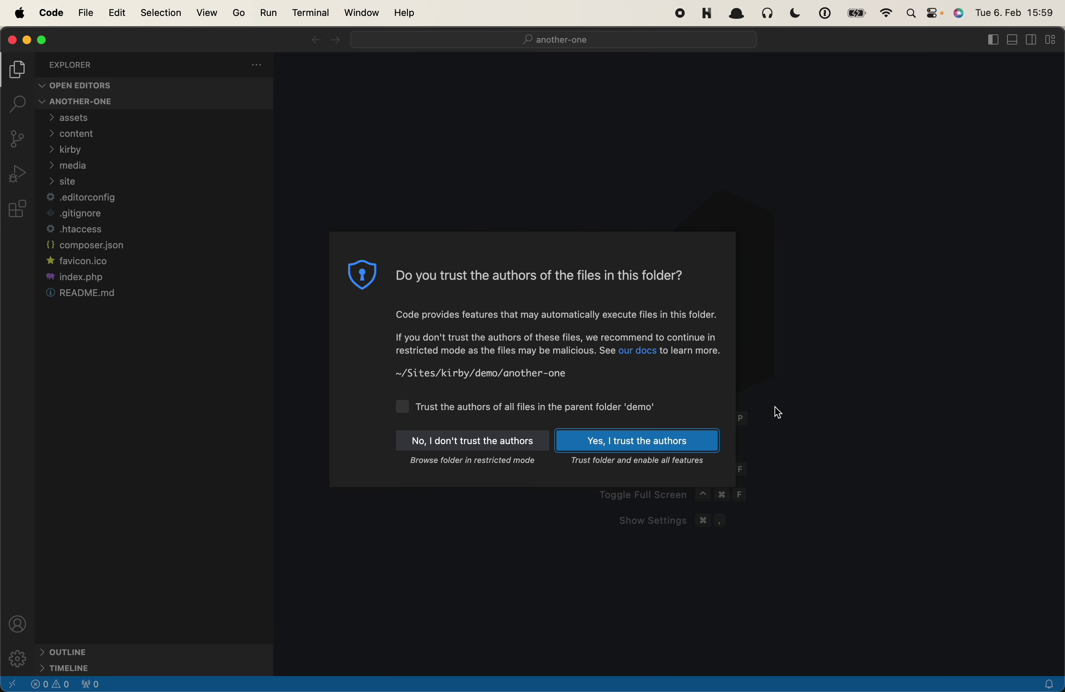
{"action": "left_click", "coordinate": [649, 446]}
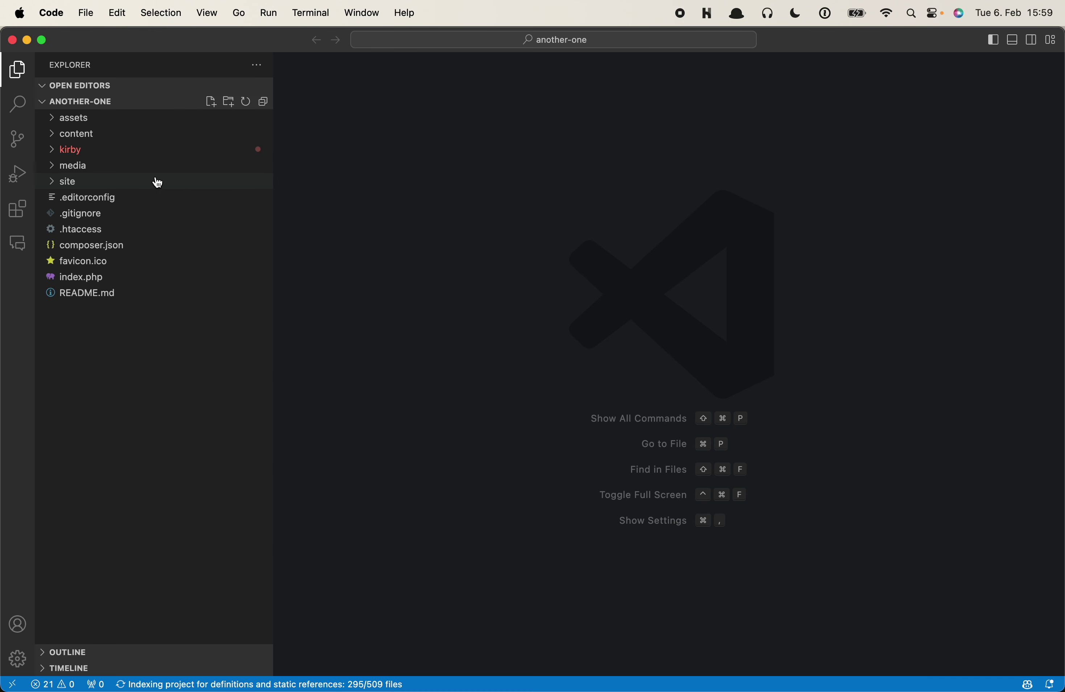
{"action": "left_click", "coordinate": [114, 180]}
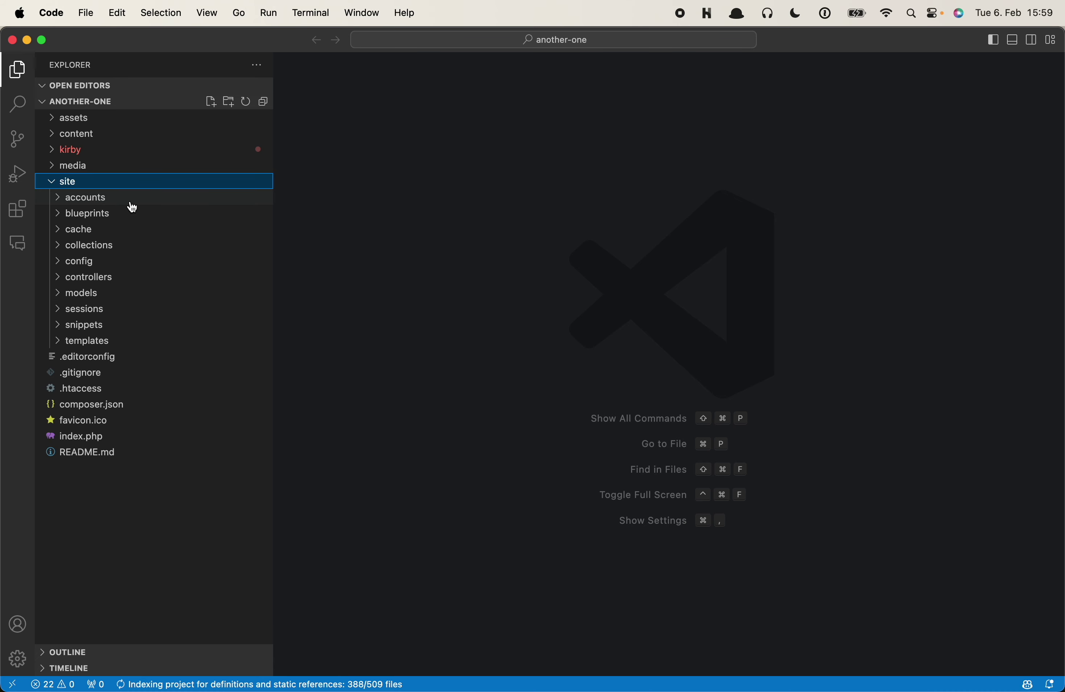
{"action": "key", "text": "super+Tab"}
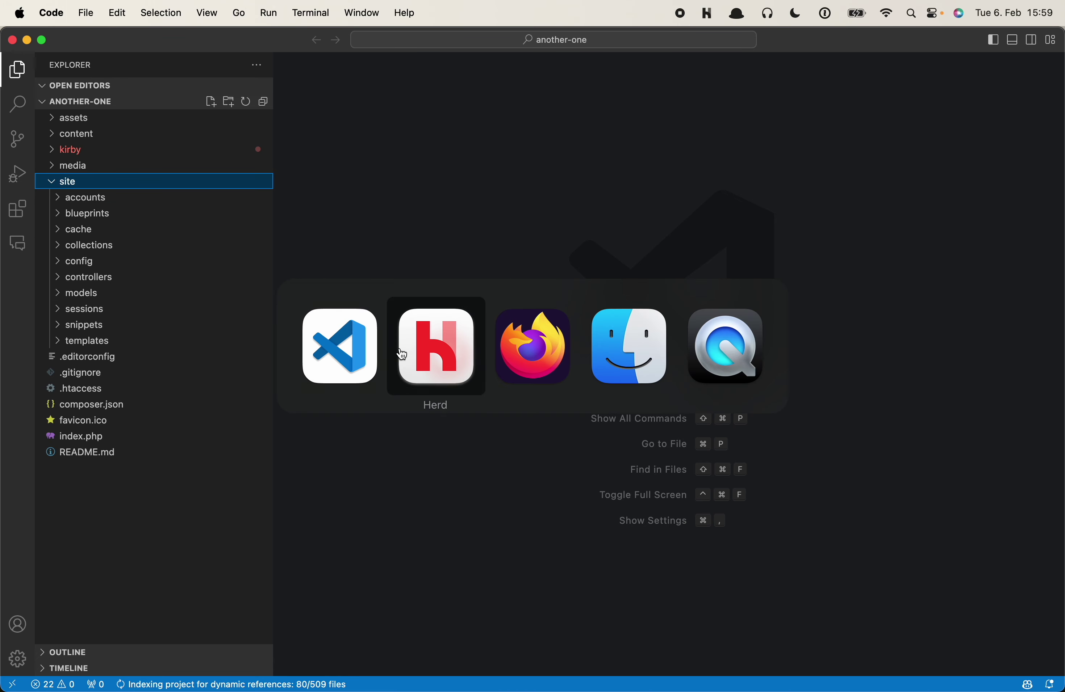
{"action": "left_click", "coordinate": [402, 355]}
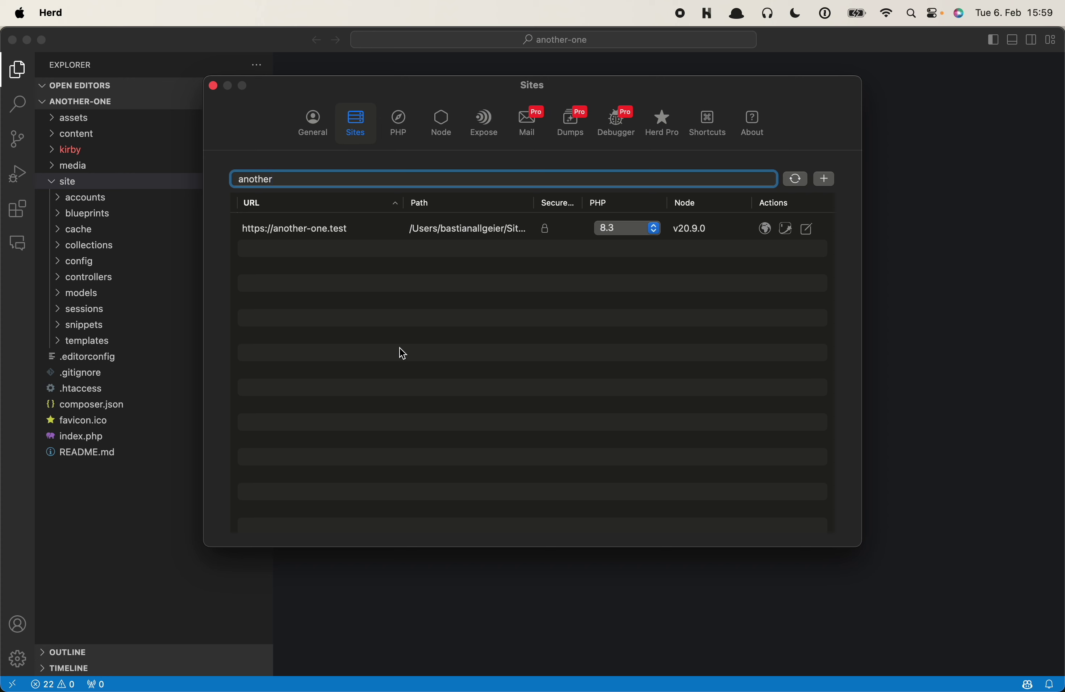
{"action": "key", "text": "super+Tab"}
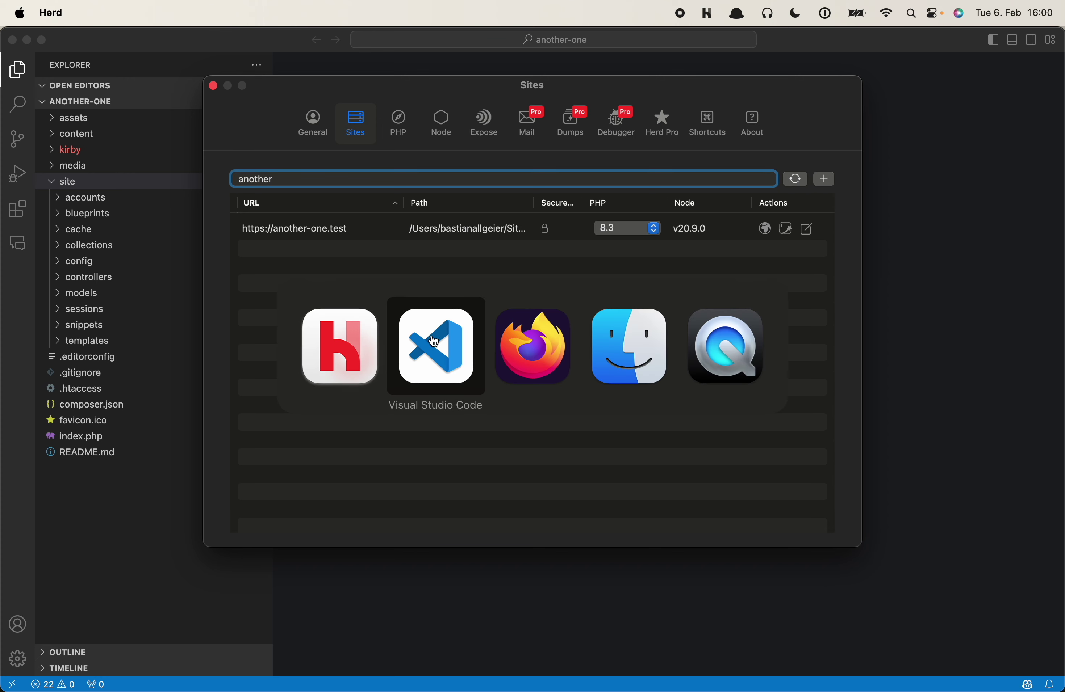
{"action": "left_click", "coordinate": [491, 349]}
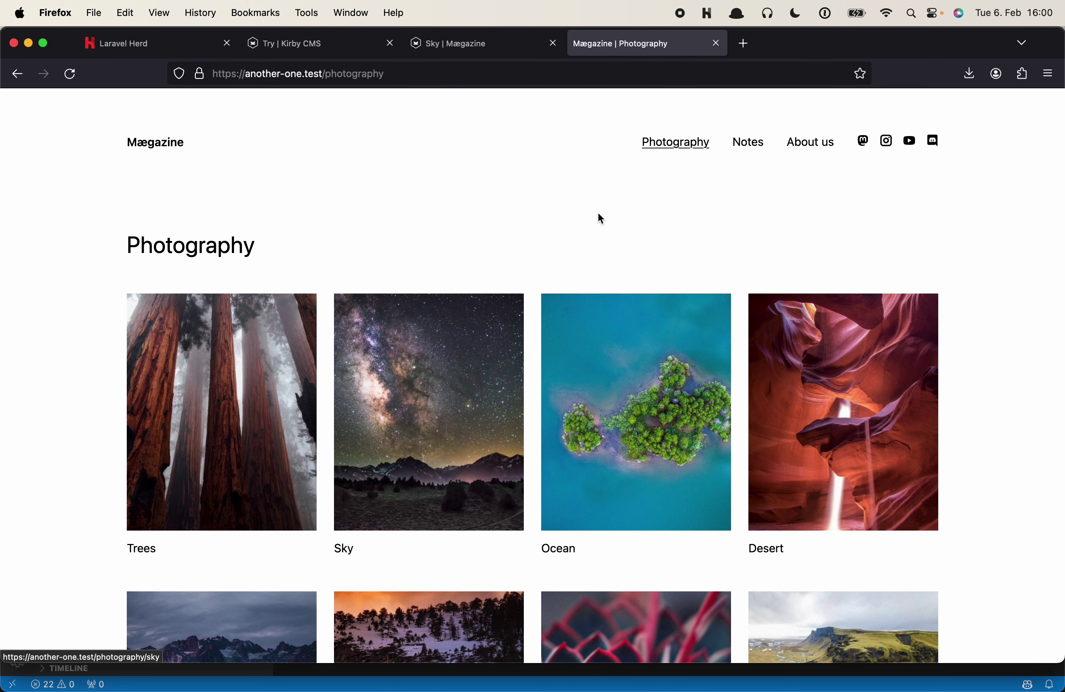